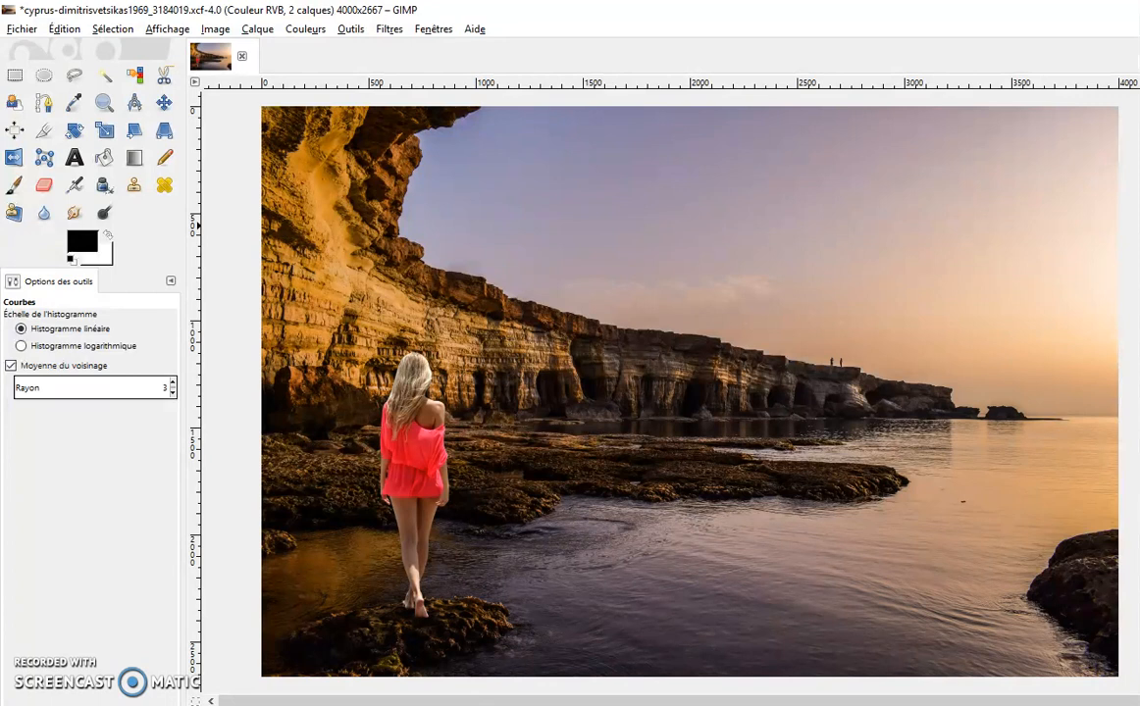
Bring the layers dialog over the image and duplicate the woman's layer, Calque 1.
left_click_drag(1138, 116, 922, 111)
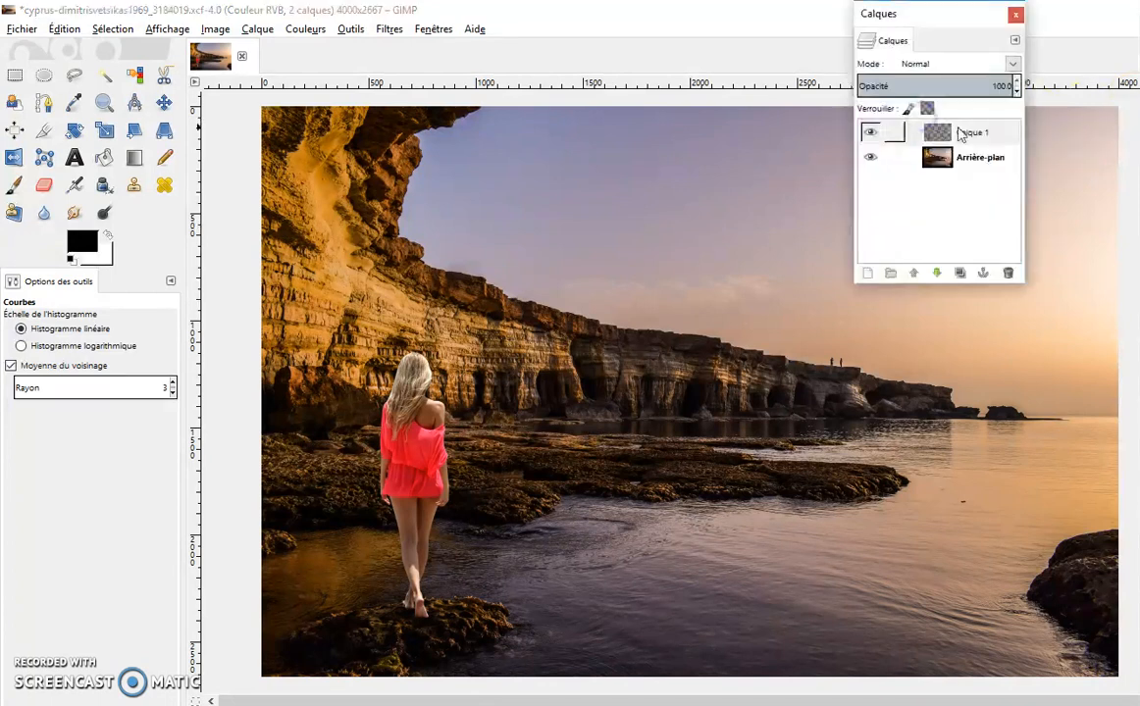
left_click_drag(947, 15, 892, 119)
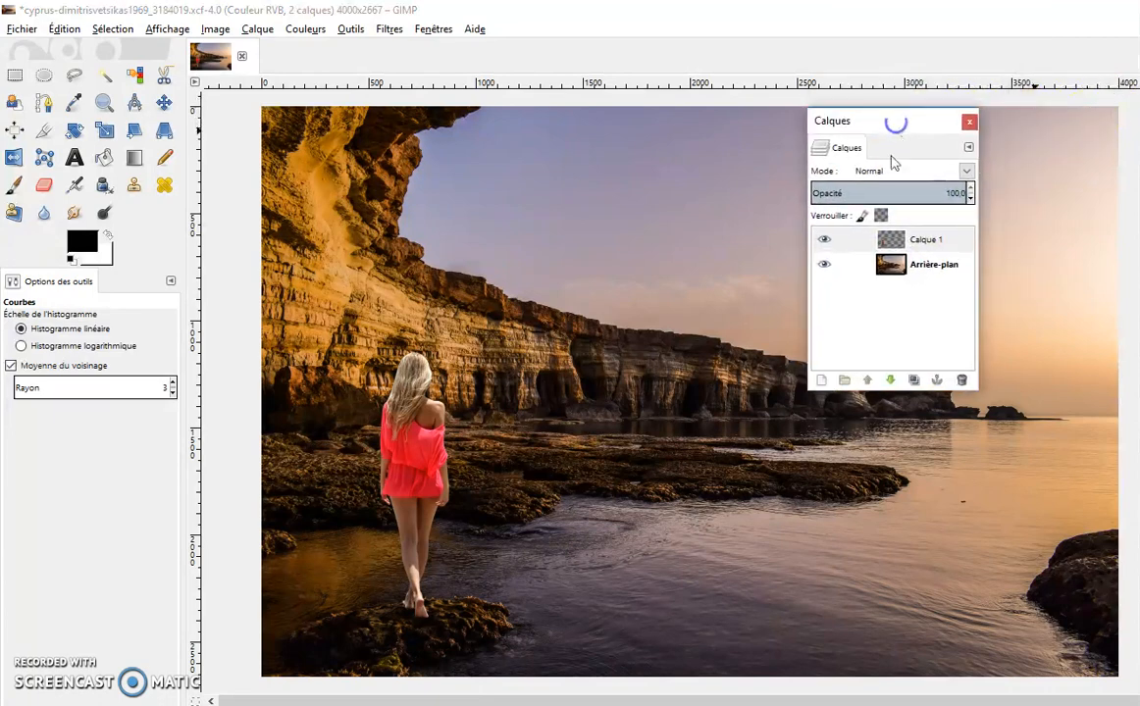
left_click(824, 239)
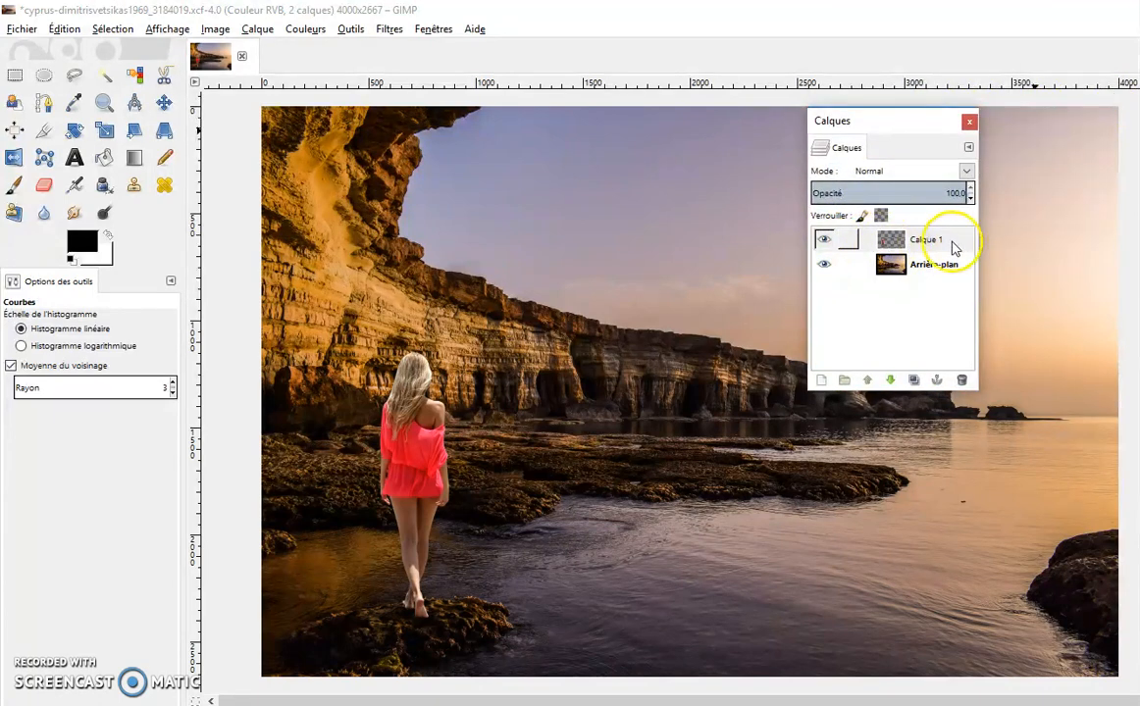
left_click(931, 270)
left_click(927, 242)
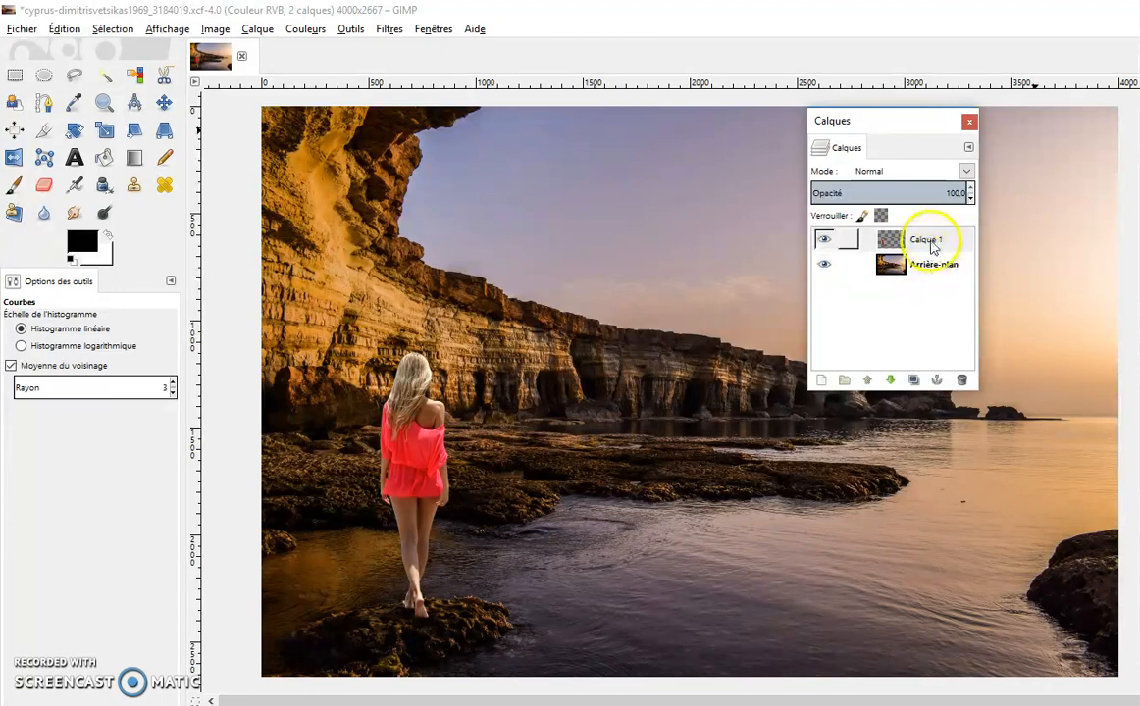
left_click(931, 244)
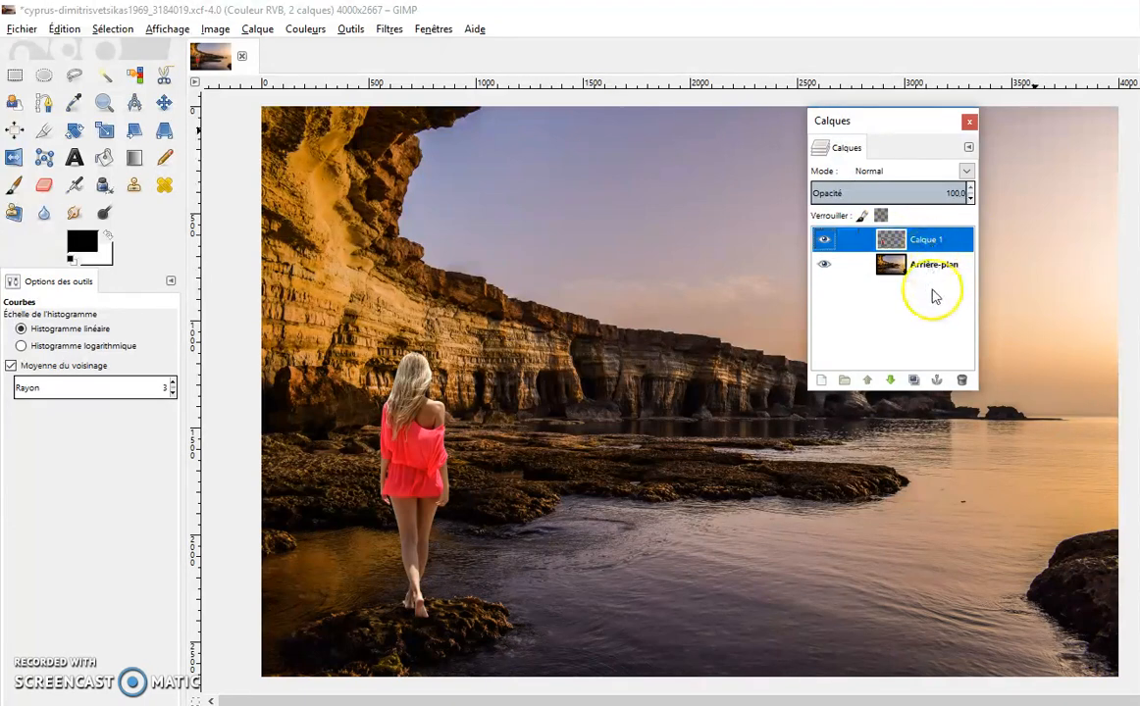
left_click(914, 380)
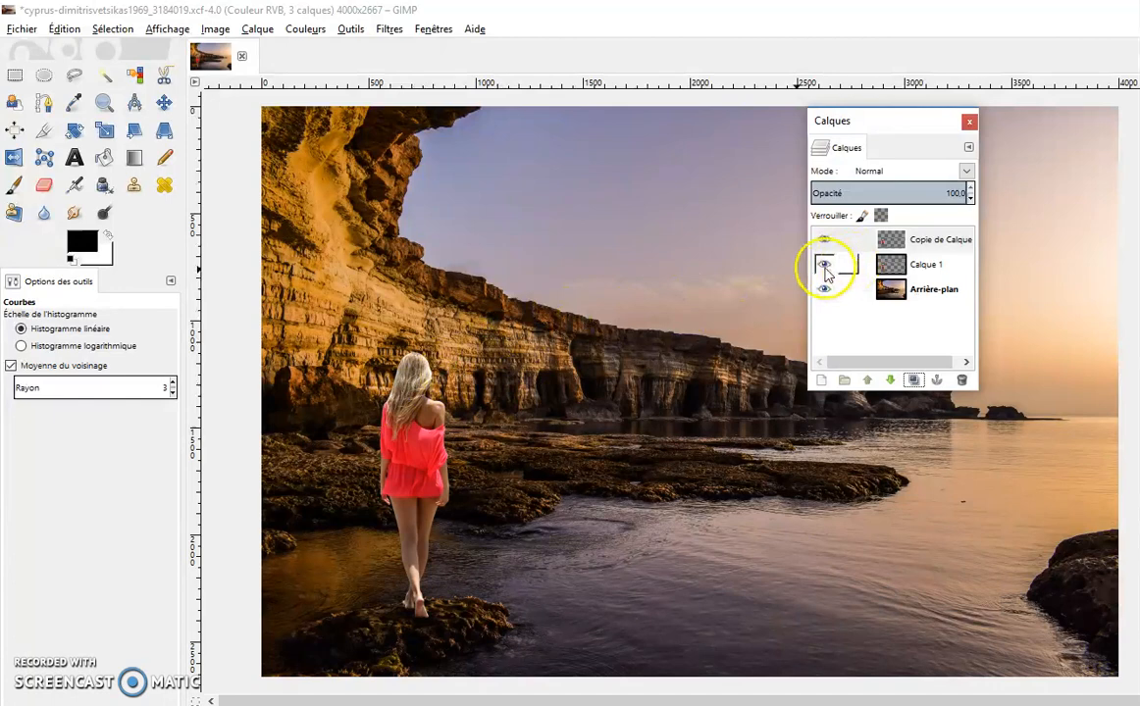
Start a Curves adjustment on the copy of Calque 1 and shift the Value curve's black point to about x 20, y 0.
left_click(925, 242)
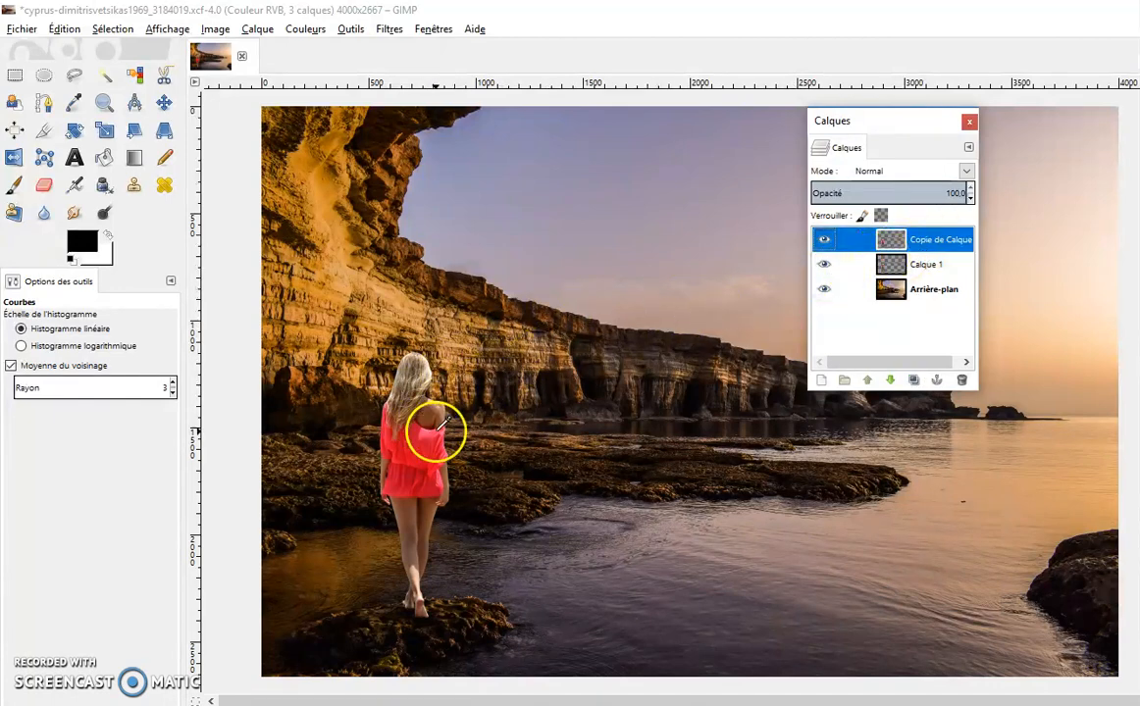
left_click(303, 31)
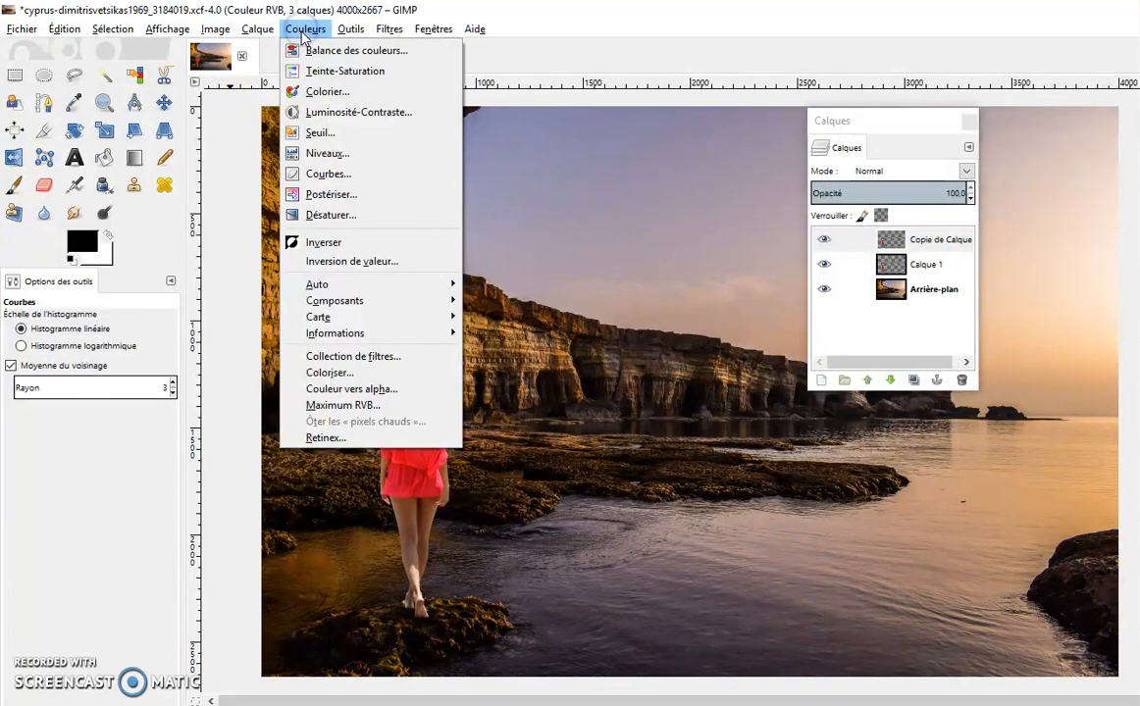
left_click(334, 176)
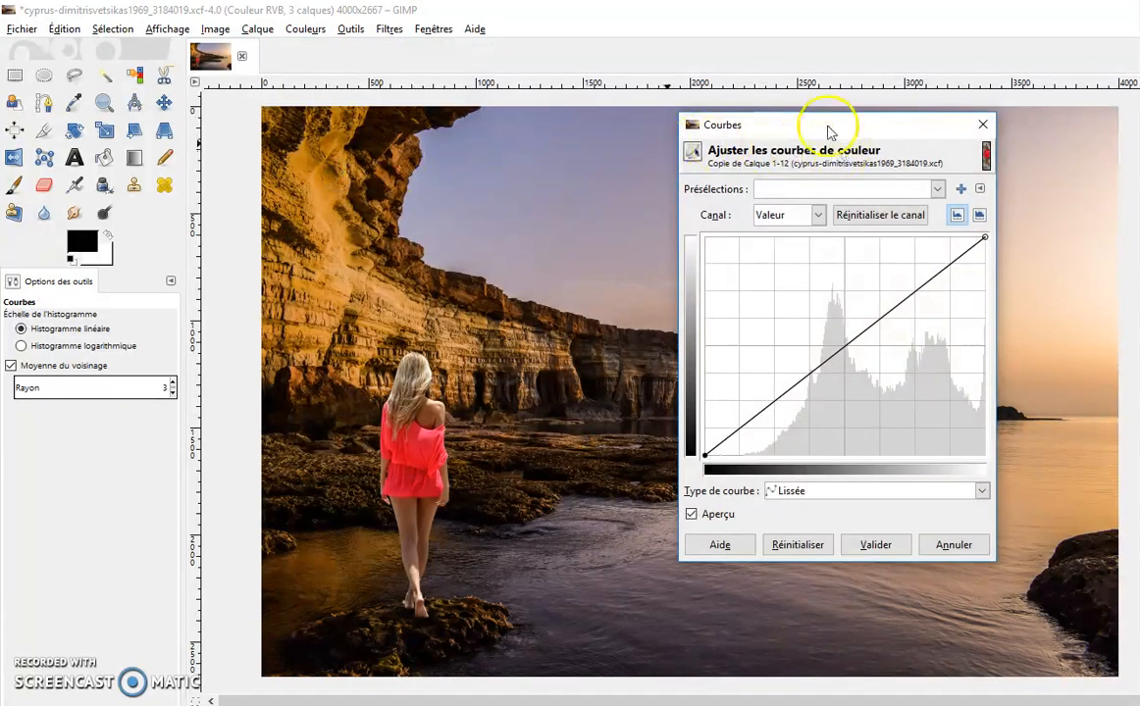
left_click_drag(824, 126, 680, 113)
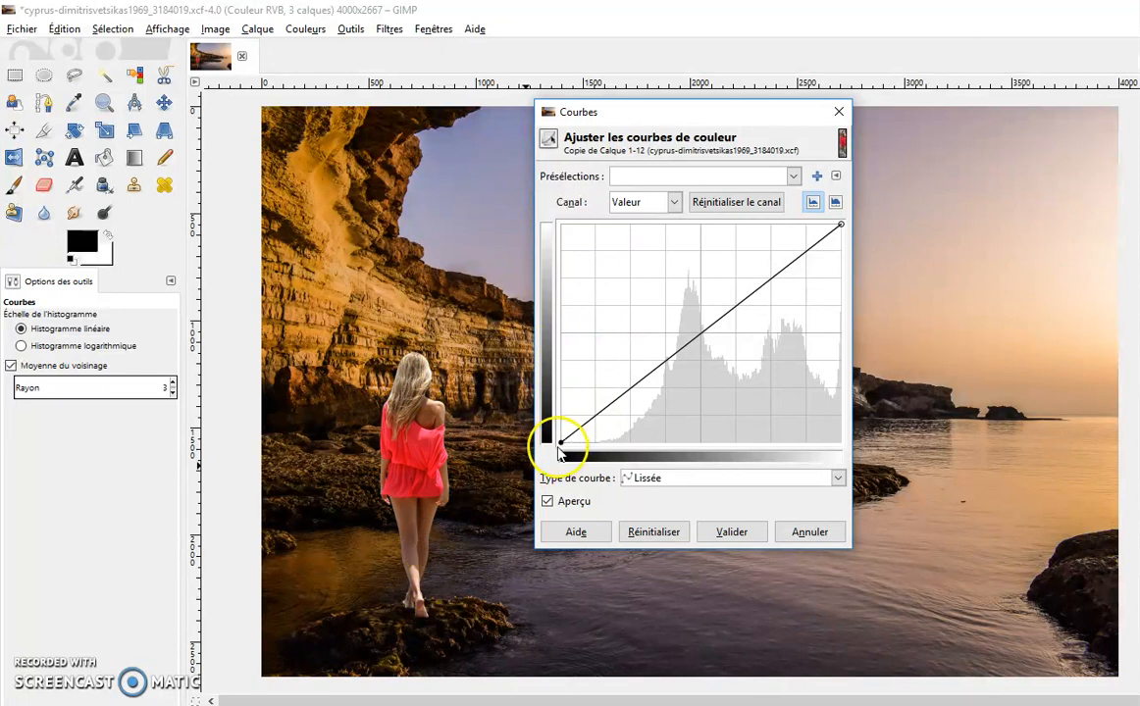
left_click_drag(563, 440, 584, 444)
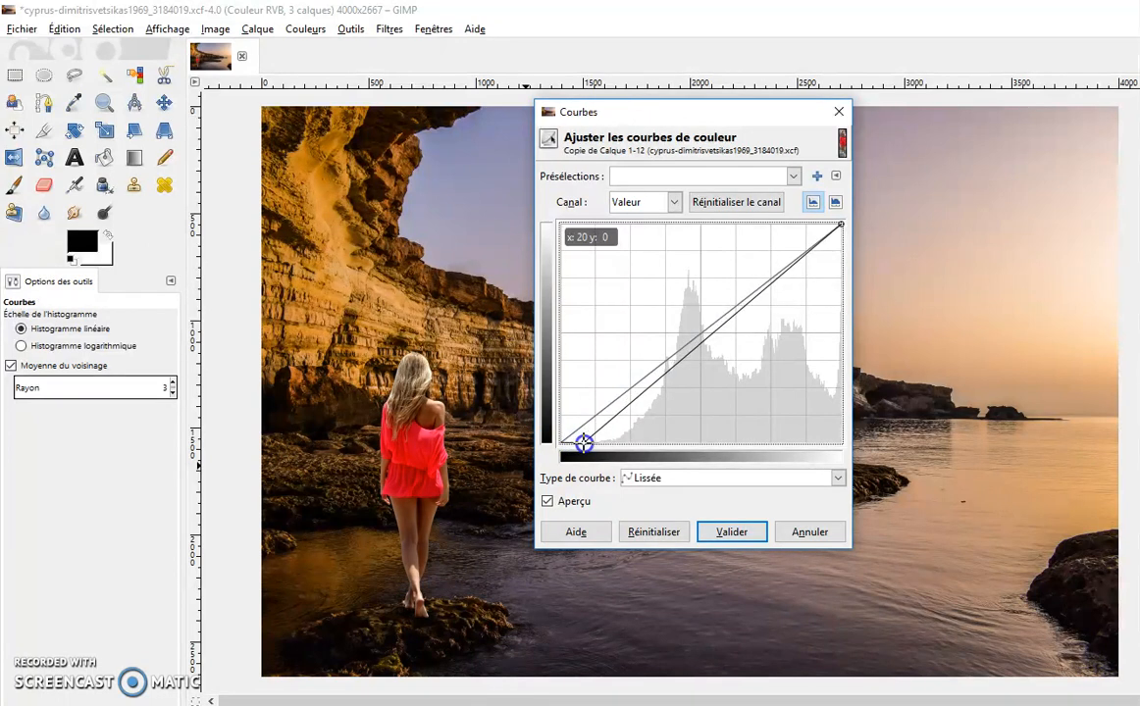
Lower the Value curve with a midtone point at about x 108, y 80, shift the black point slightly further inward, and apply the adjustment.
left_click(674, 374)
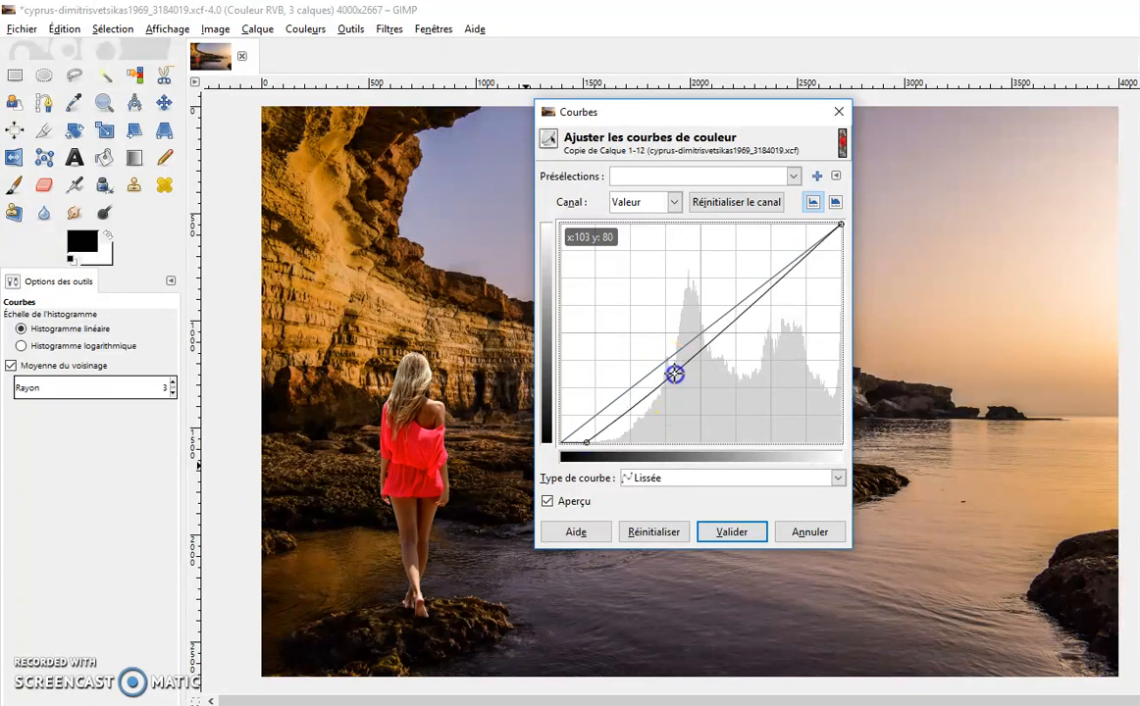
left_click_drag(674, 374, 676, 373)
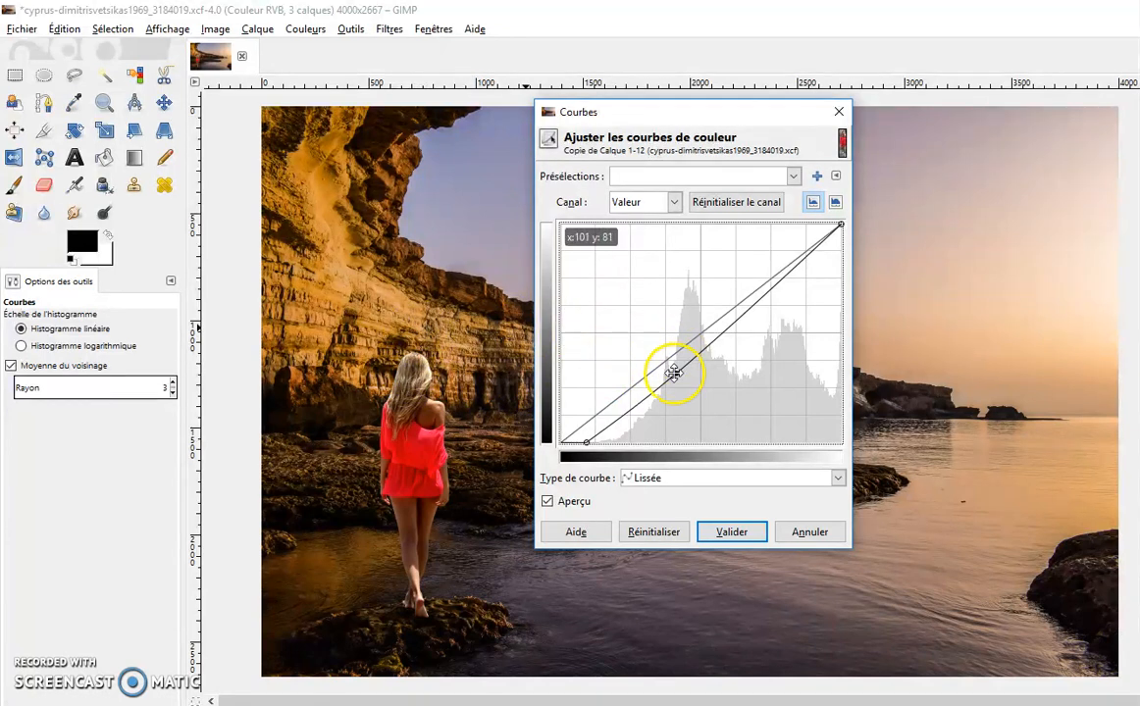
left_click_drag(674, 373, 679, 375)
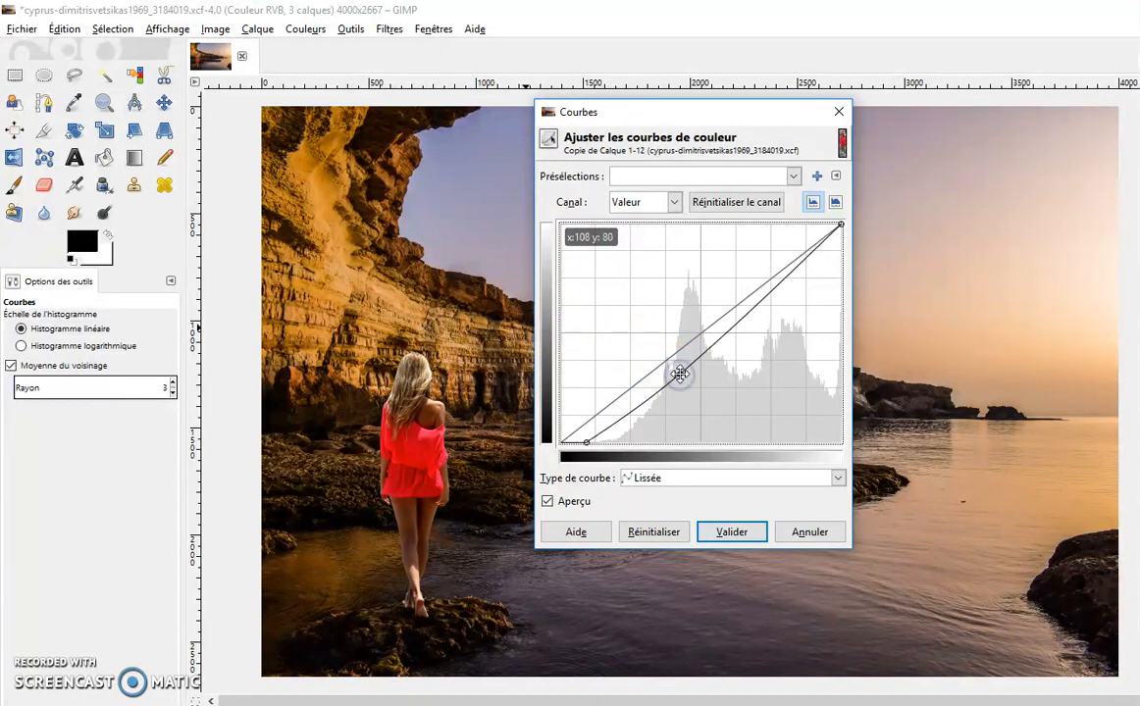
left_click(589, 442)
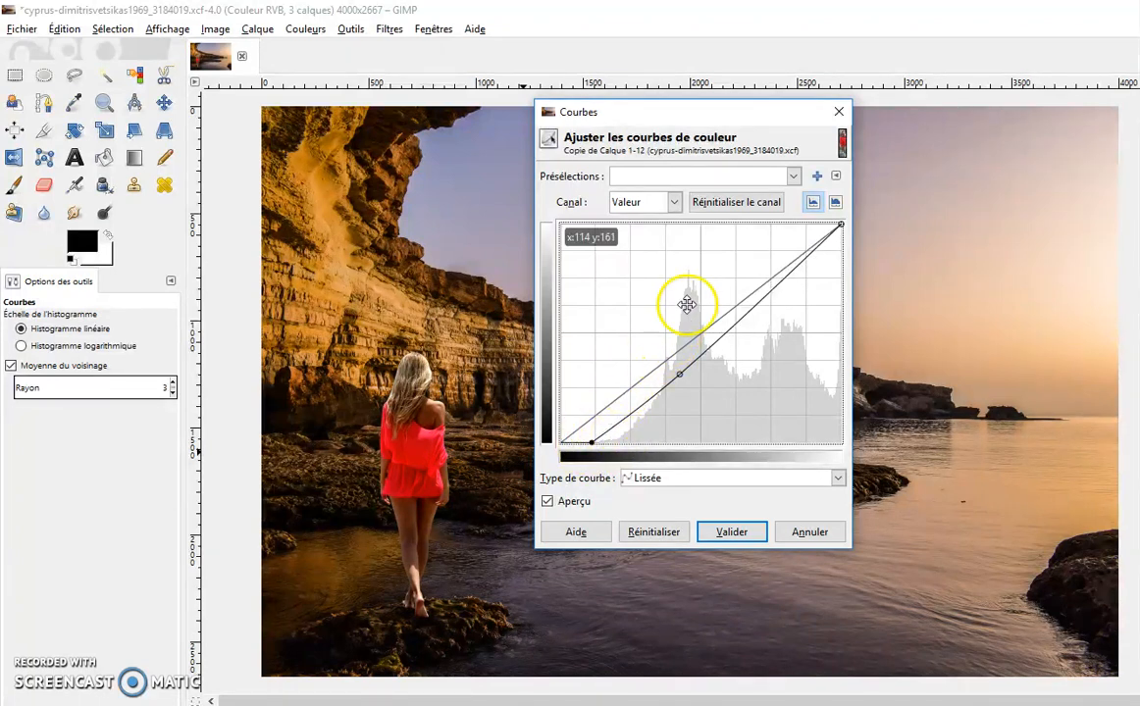
left_click(682, 376)
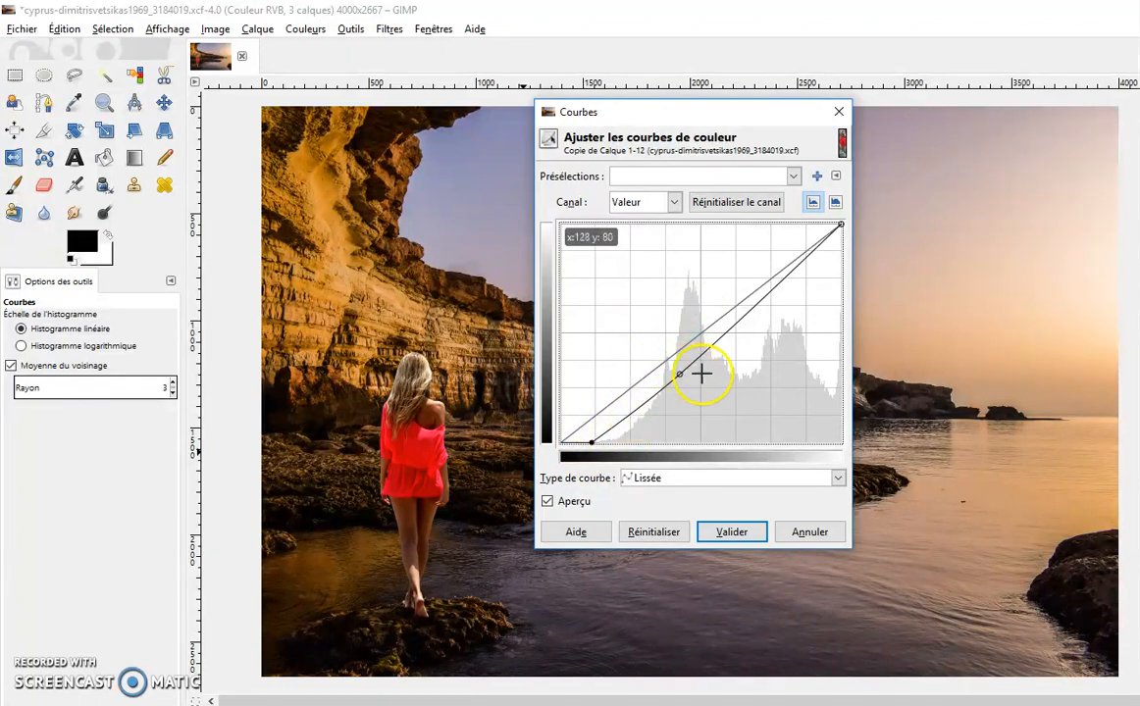
left_click(738, 536)
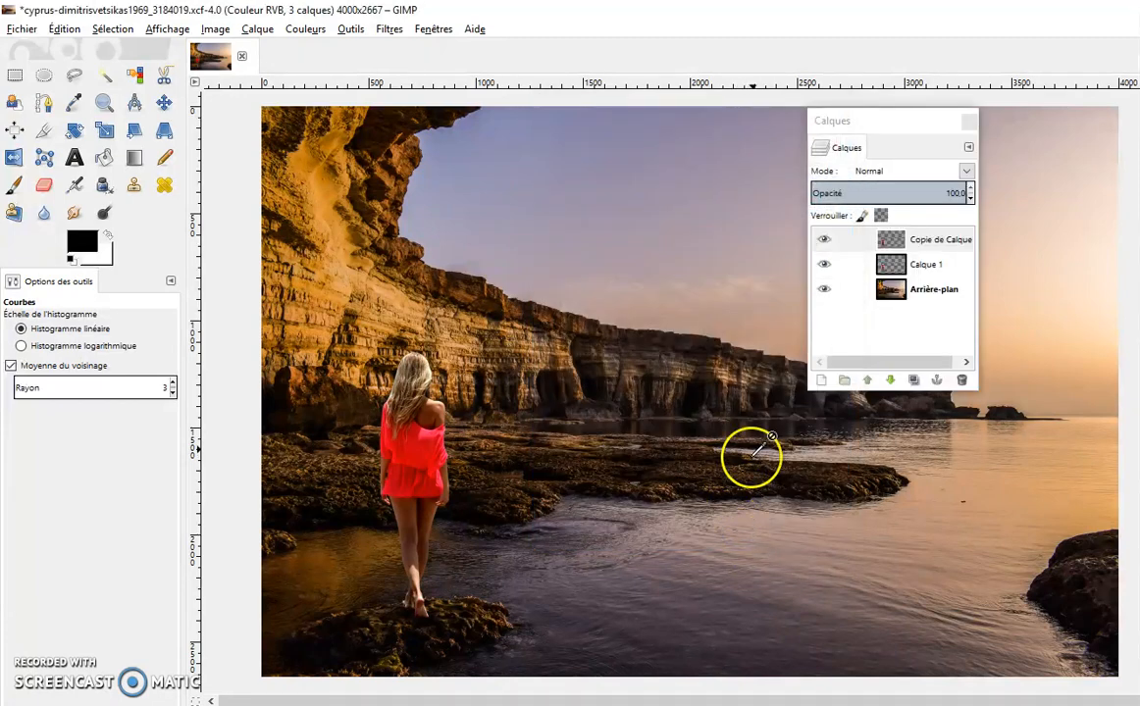
Compare the original and darkened versions of the woman by toggling the visibility of Calque 1 and its copy.
left_click(824, 266)
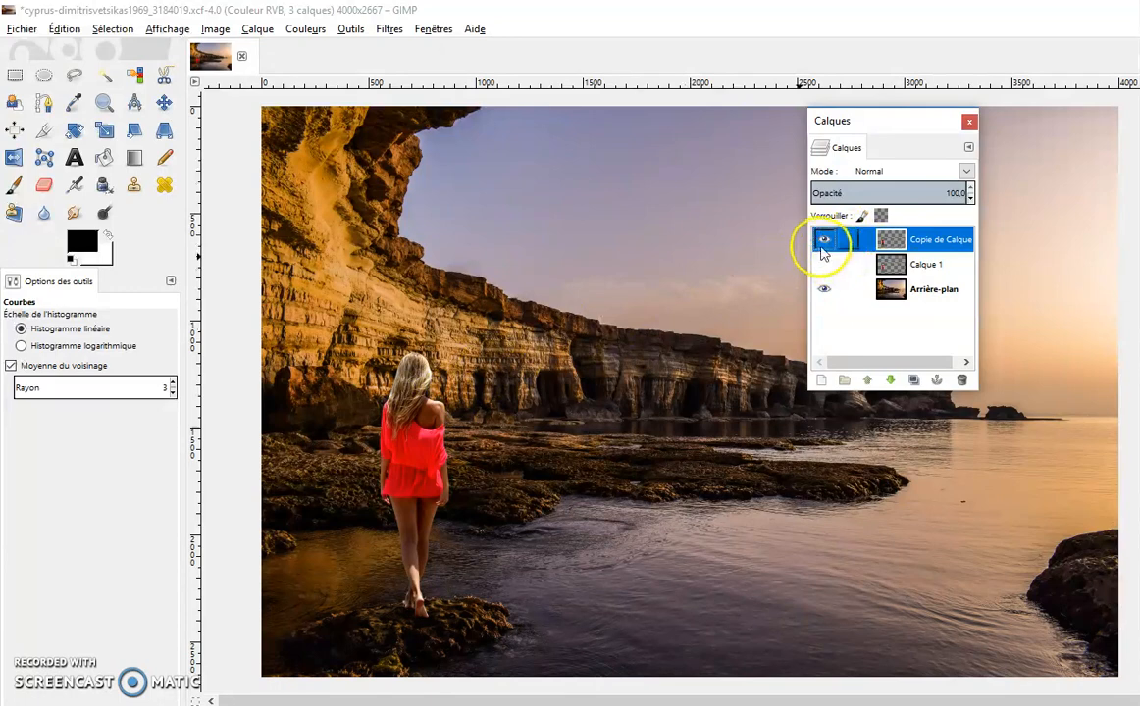
left_click(824, 241)
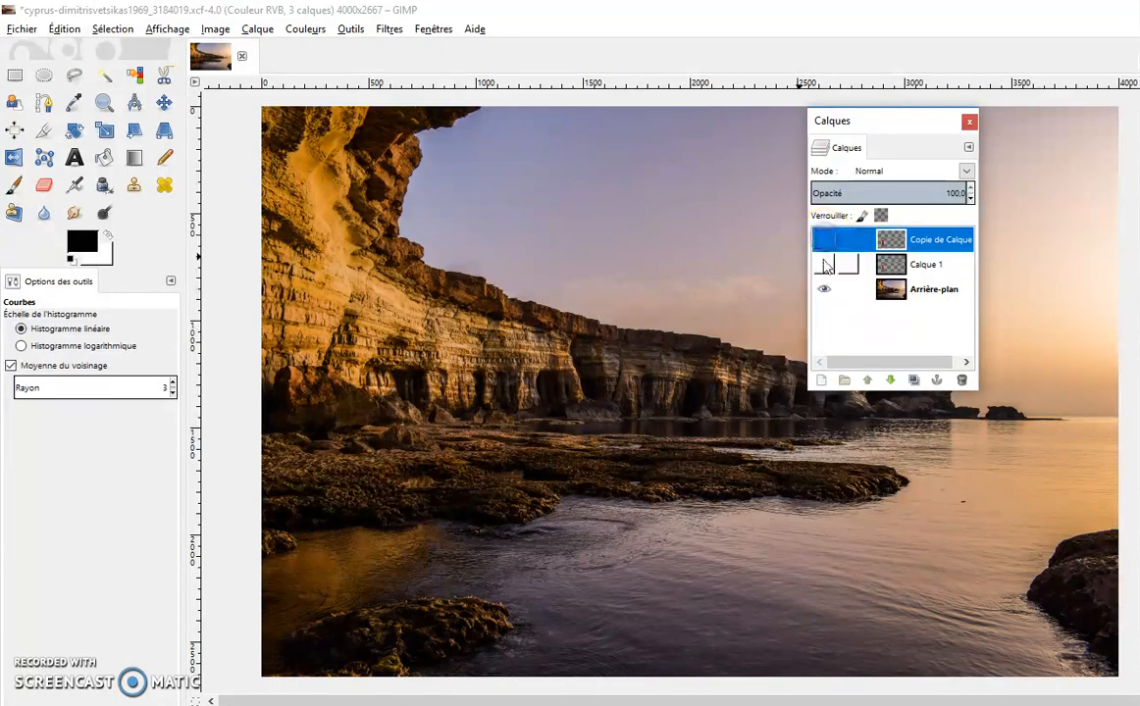
left_click(824, 265)
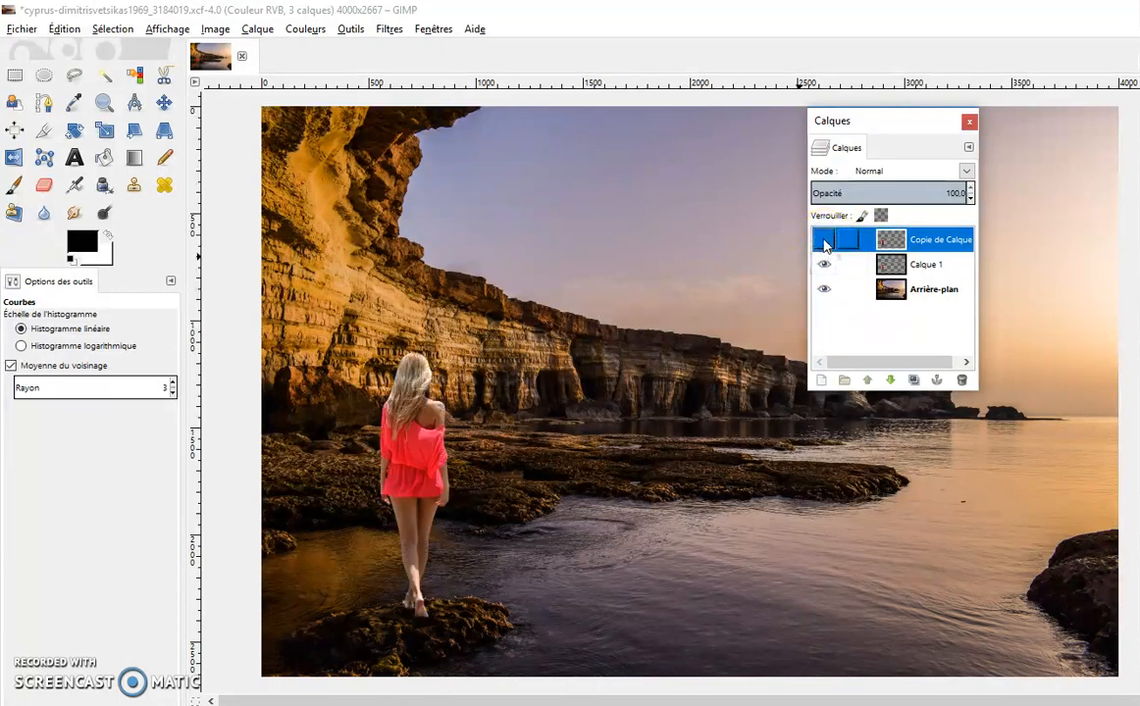
left_click(824, 241)
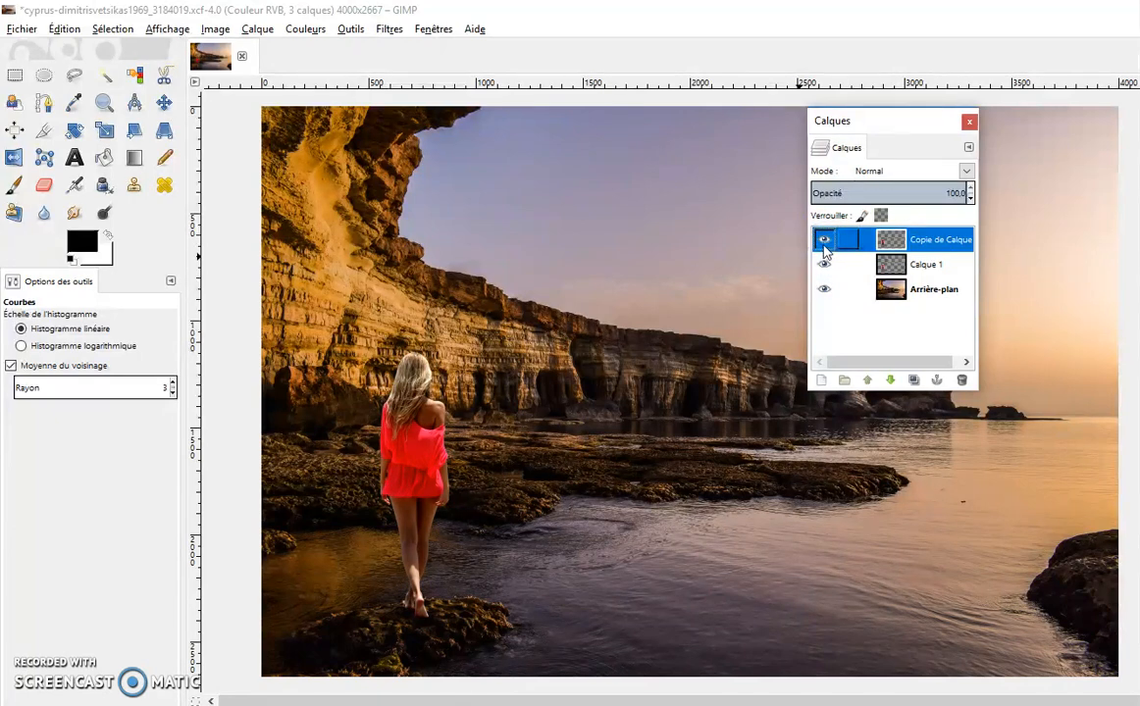
left_click(824, 242)
left_click(824, 242)
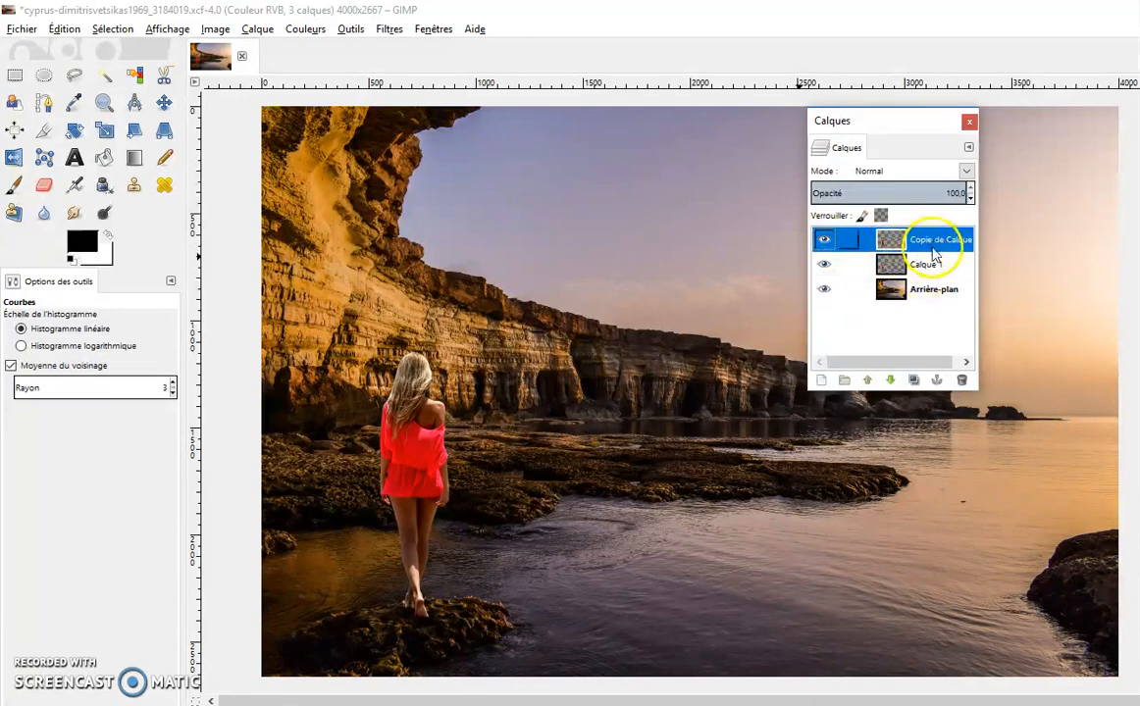
left_click(824, 241)
left_click(826, 242)
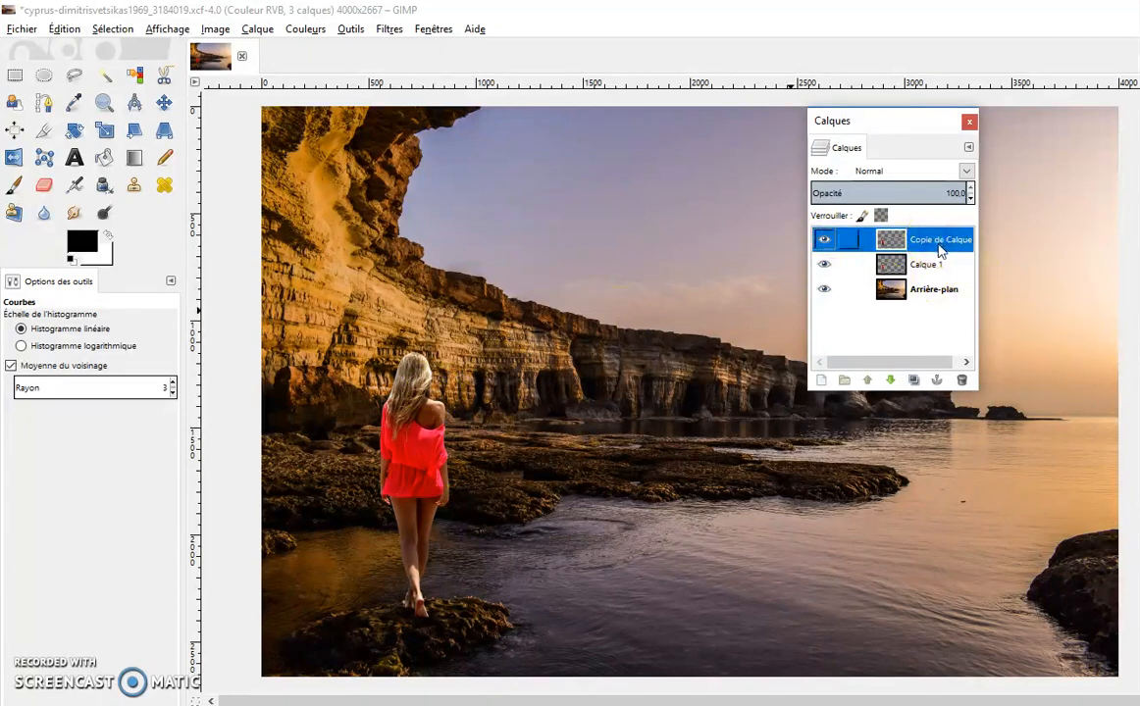
Duplicate the darkened copy and, with Curves on the new layer, lower the blue channel's midtones to about x 138, y 114.
left_click(913, 382)
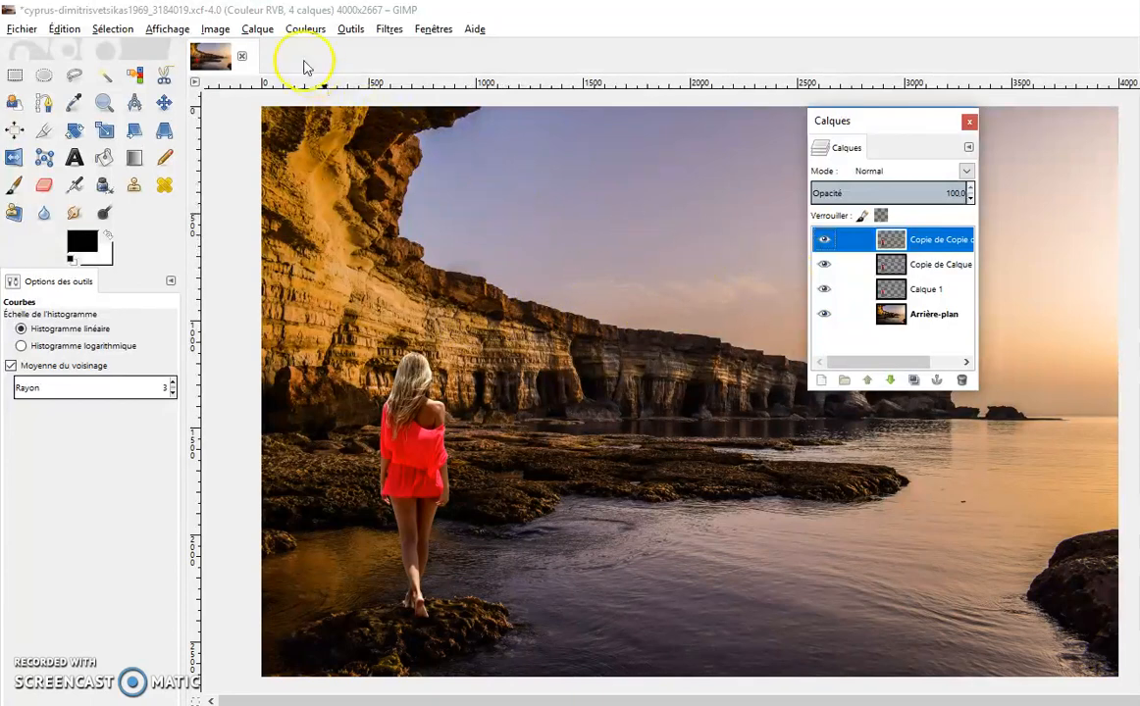
left_click(305, 28)
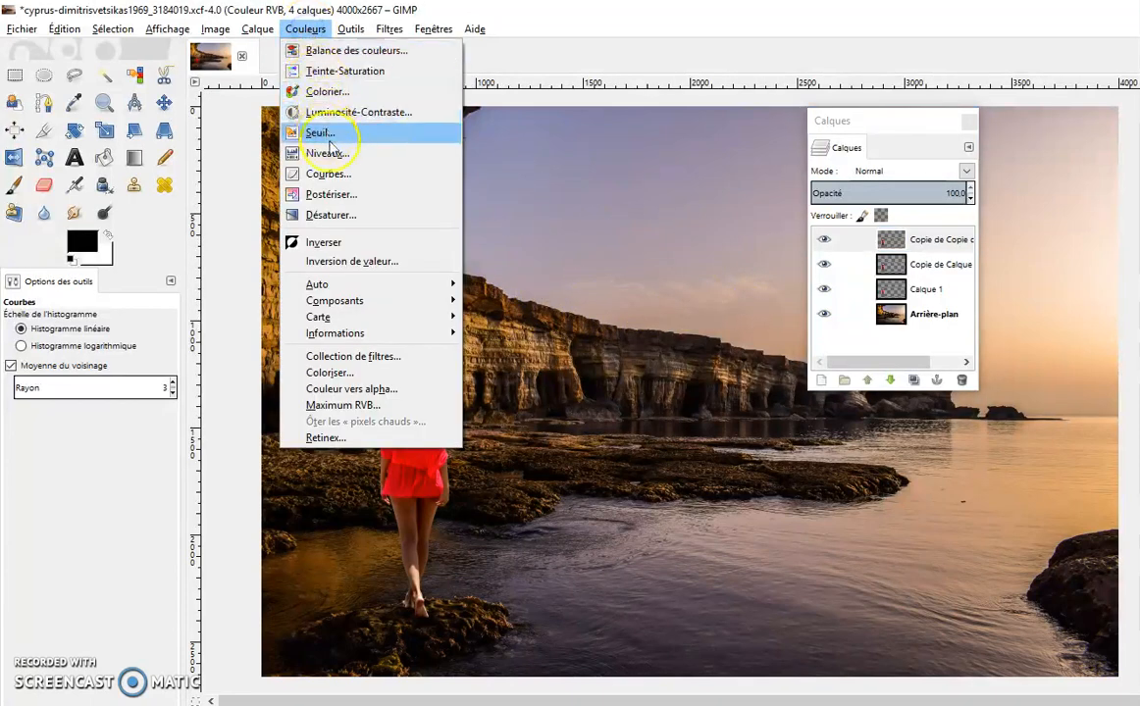
left_click(329, 174)
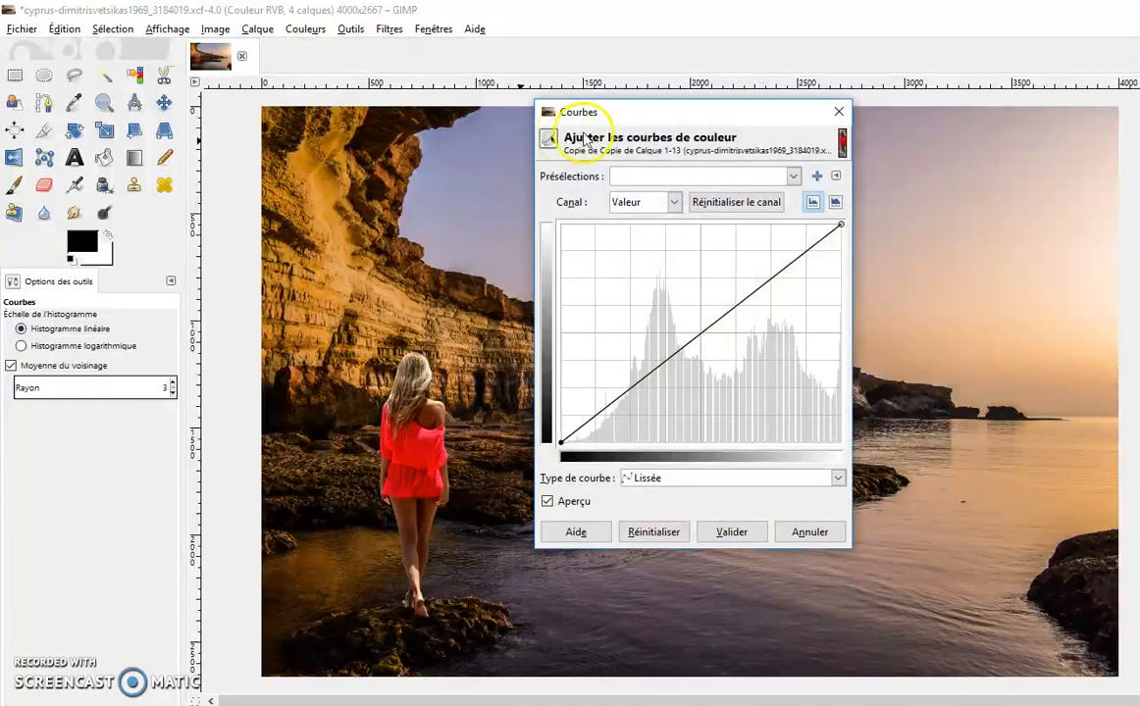
left_click_drag(663, 118, 688, 179)
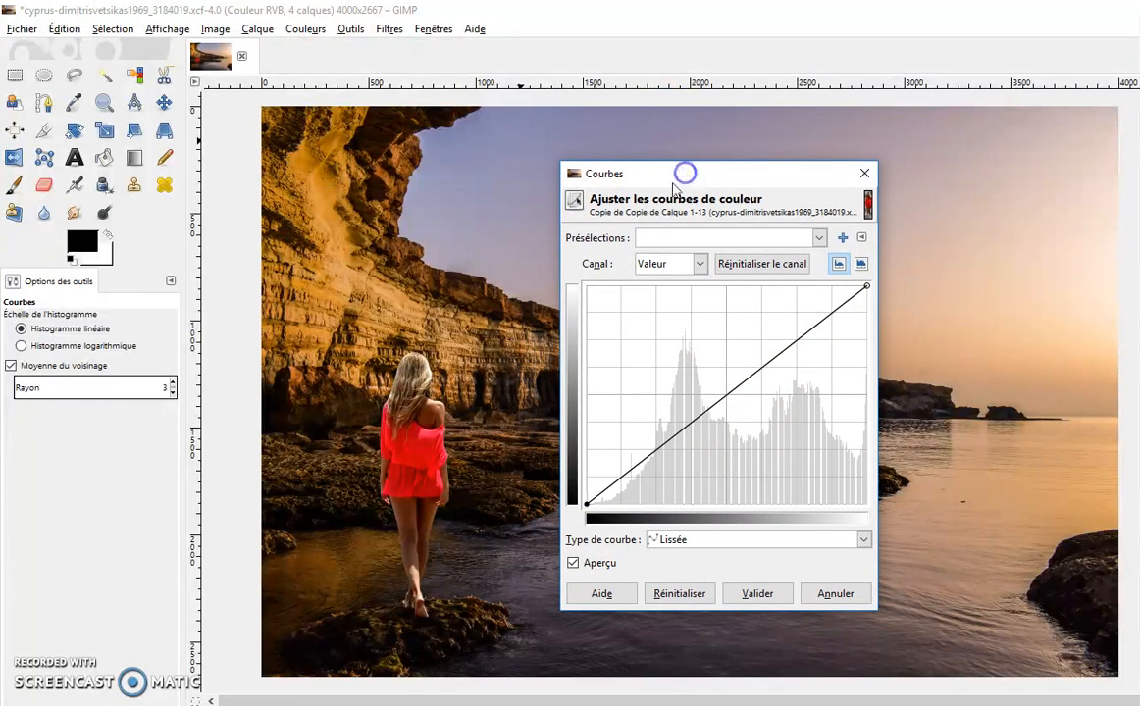
left_click(700, 264)
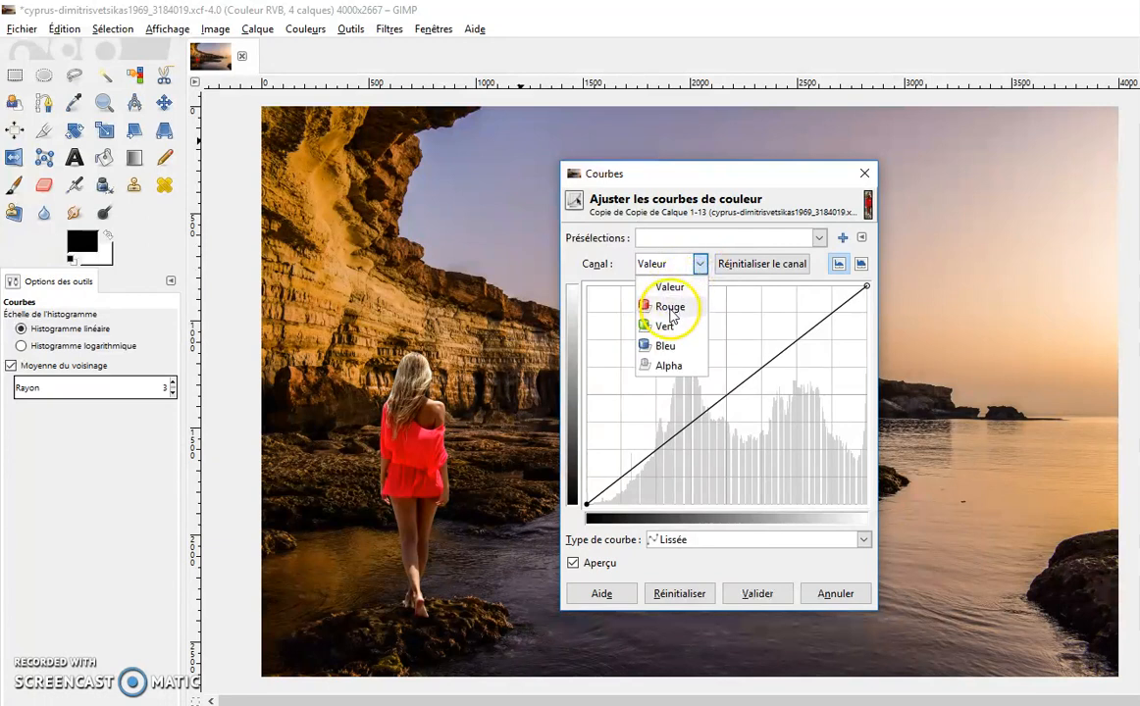
left_click(661, 347)
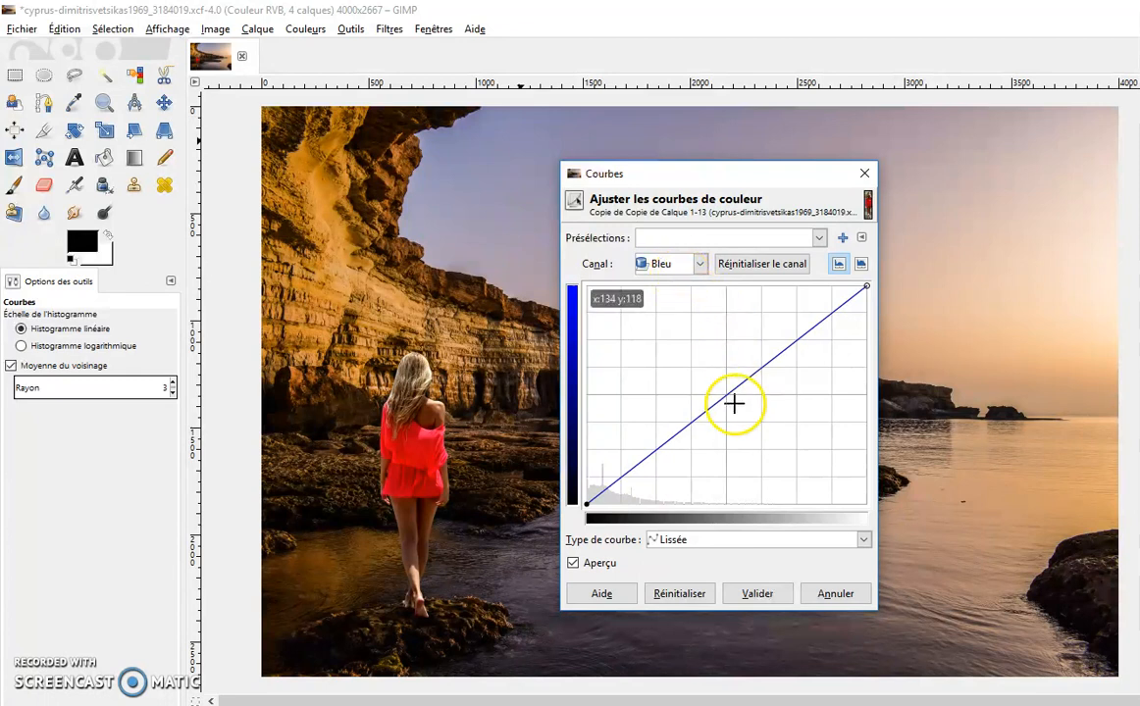
left_click_drag(729, 397, 738, 406)
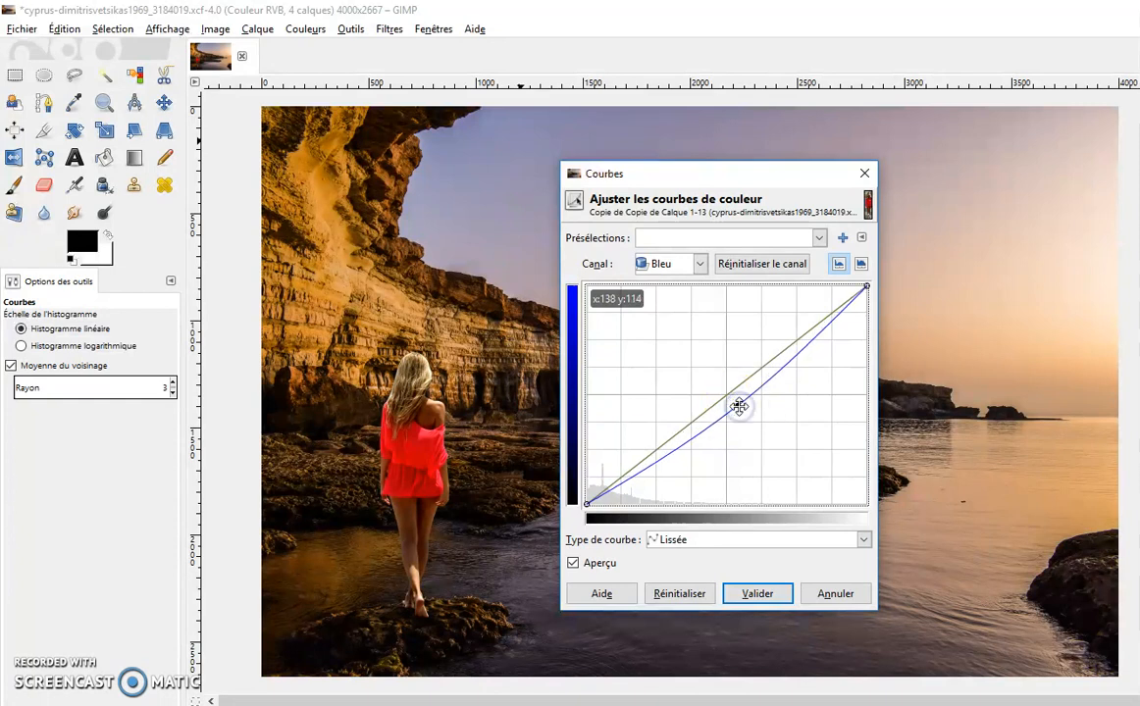
left_click(576, 440)
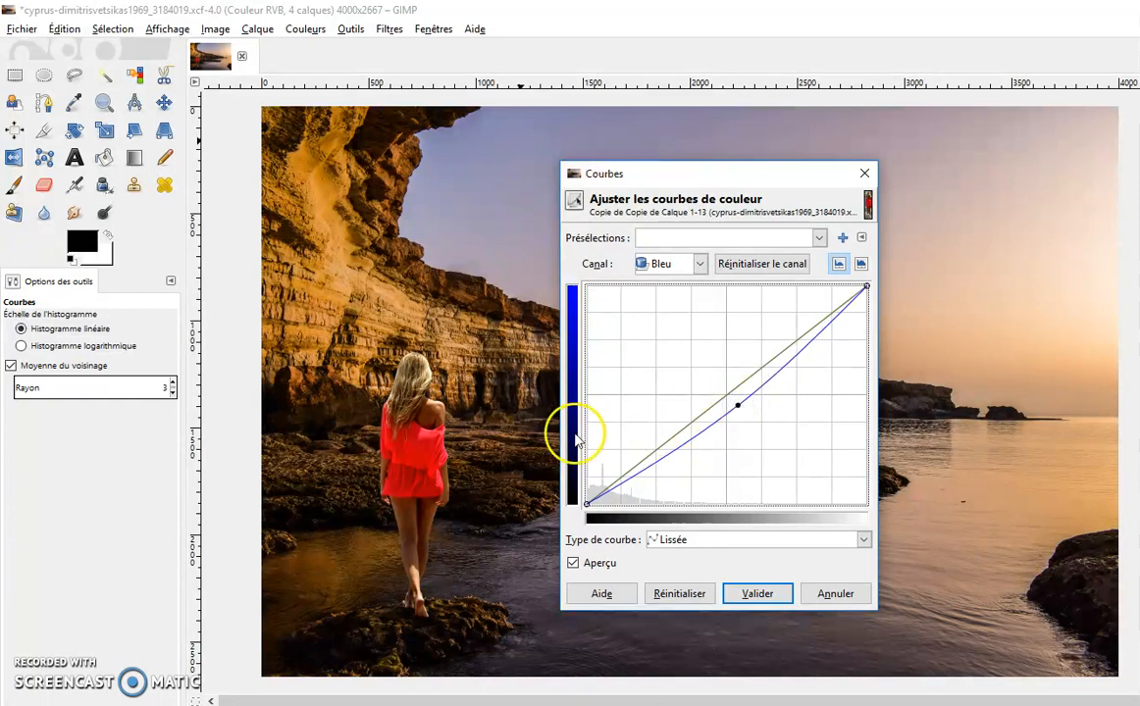
Raise the red channel's midtones slightly, to about x 122, y 133, in the same Curves adjustment.
left_click(685, 266)
left_click(680, 308)
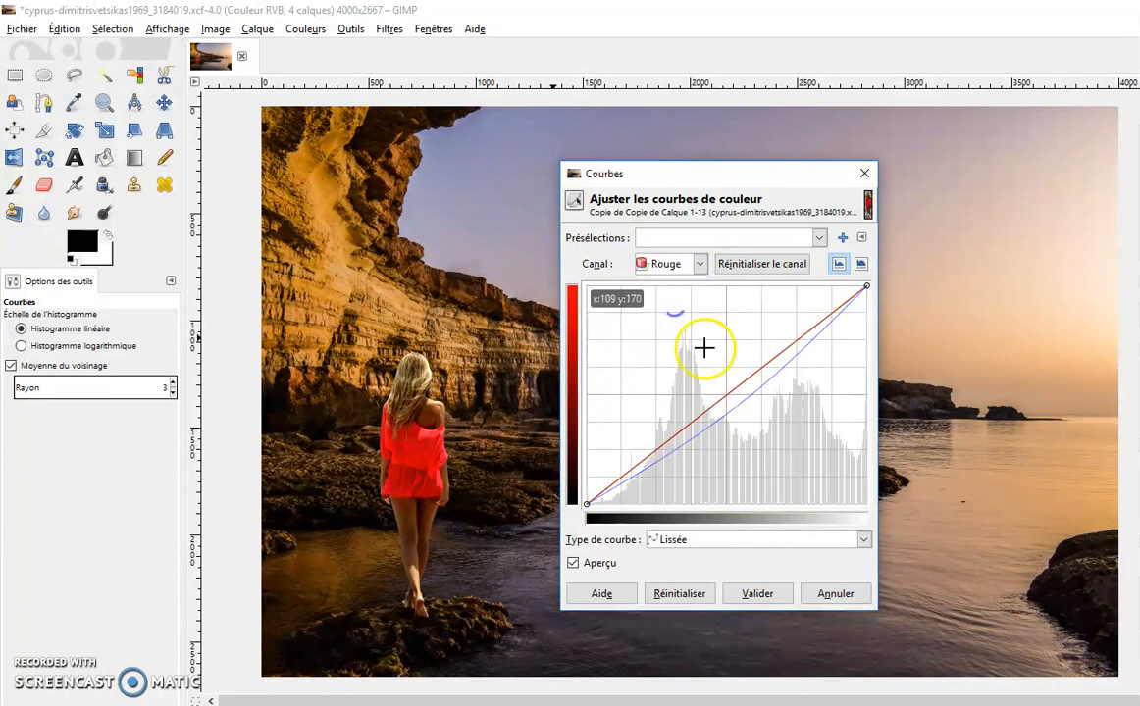
left_click_drag(721, 393, 721, 390)
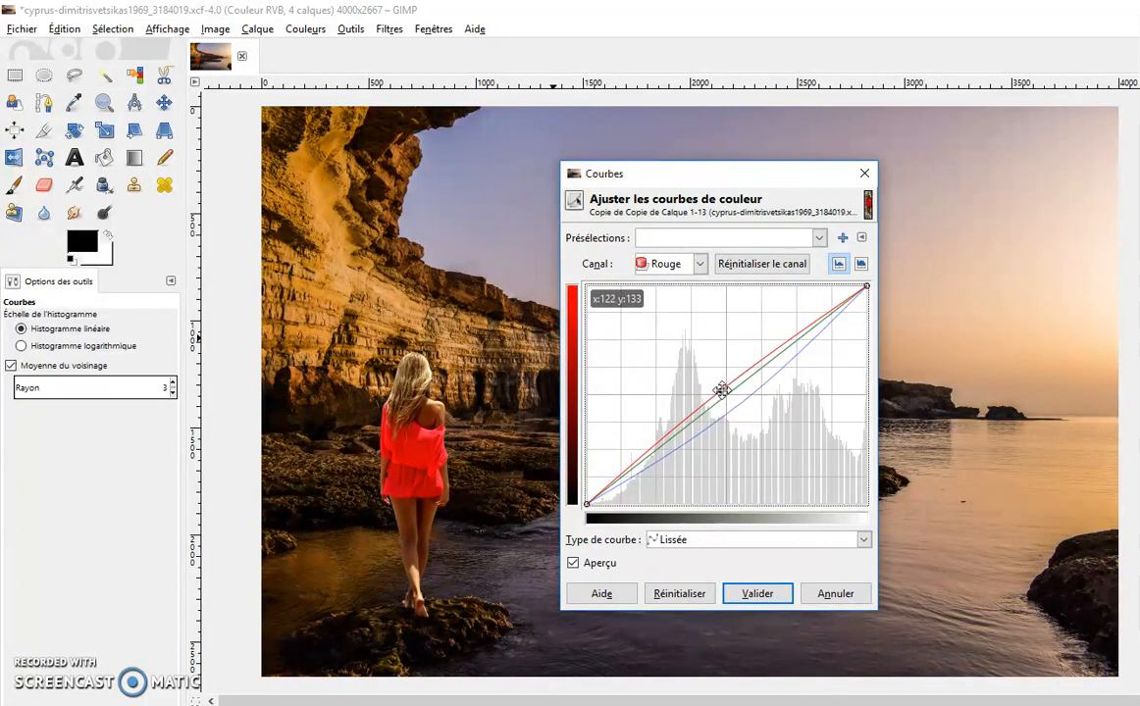
left_click_drag(721, 389, 723, 387)
Lower the green channel's midtones slightly, to about x 132, y 122, in the same Curves adjustment.
left_click(677, 263)
left_click(669, 326)
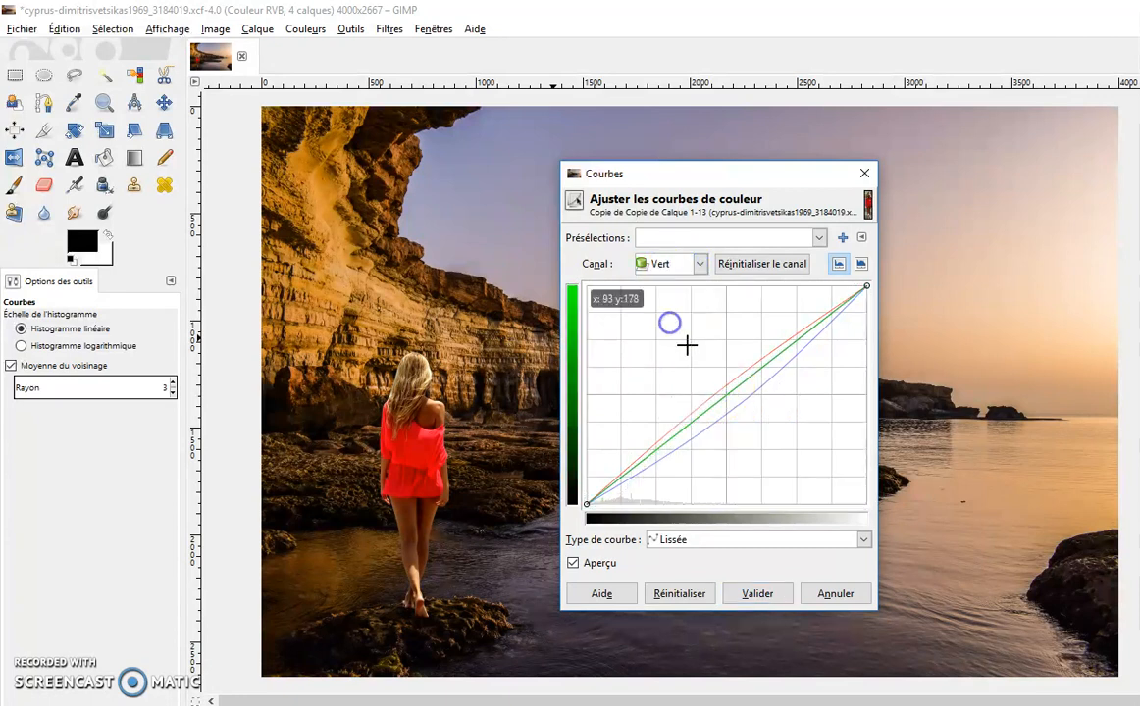
left_click(729, 397)
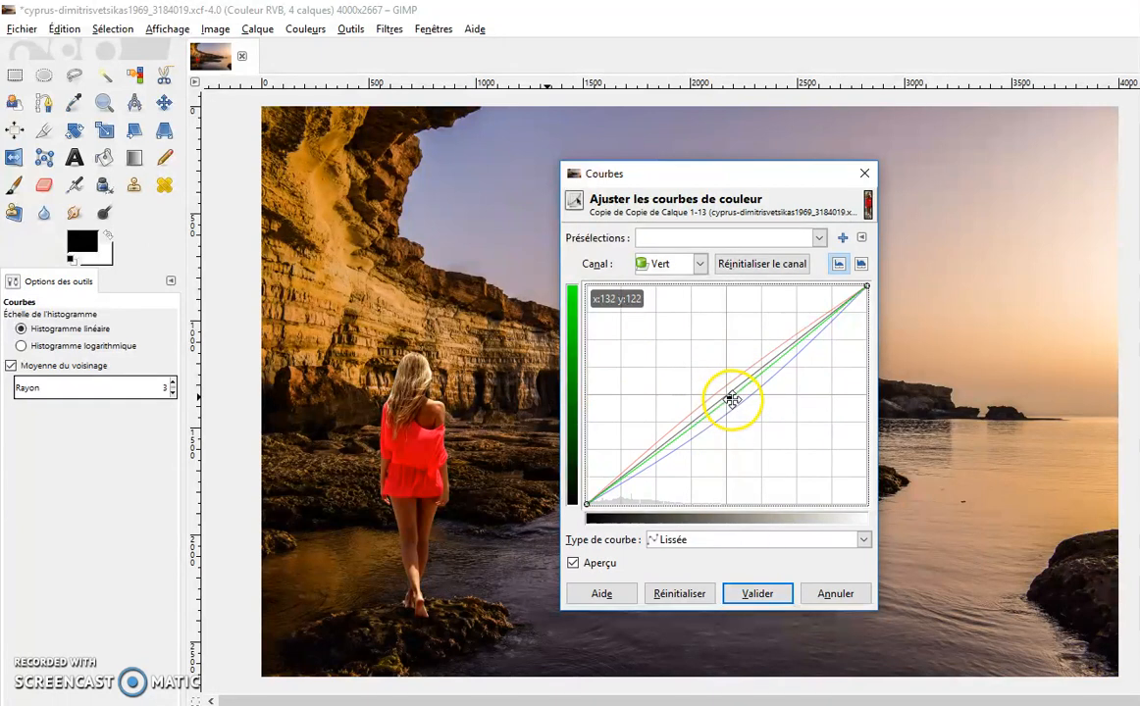
Apply the Curves adjustment with the green midtones at about x 132, y 123, and compare the result by toggling the top layer's visibility.
left_click_drag(729, 397, 732, 399)
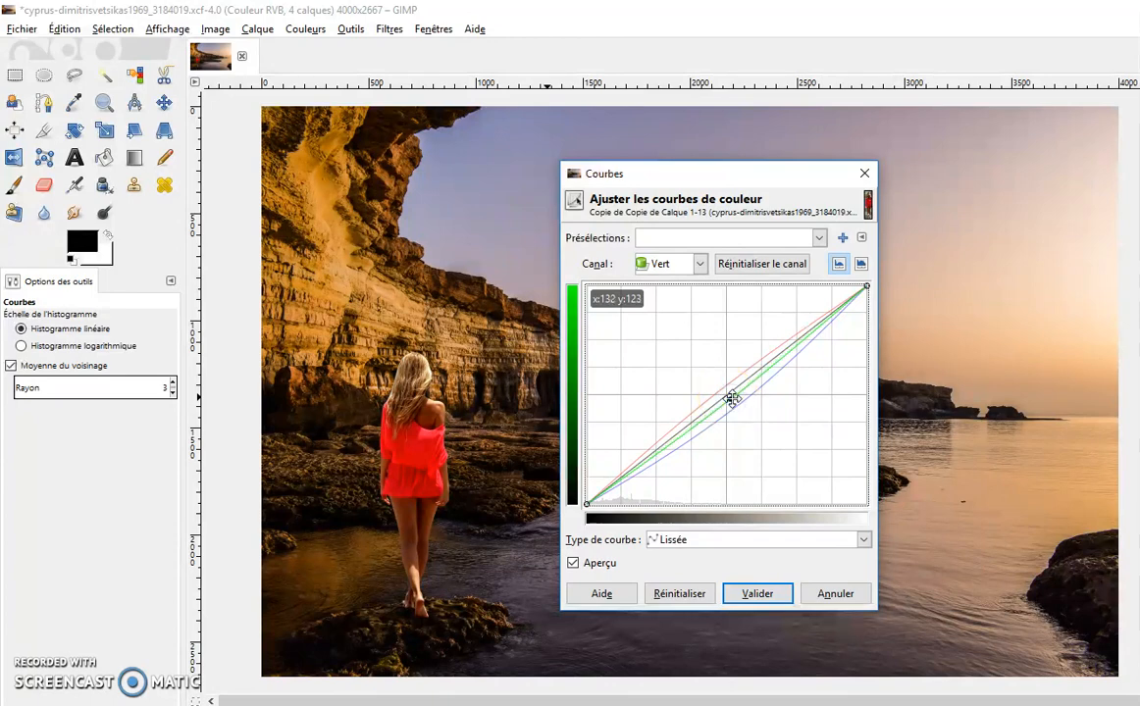
left_click(758, 593)
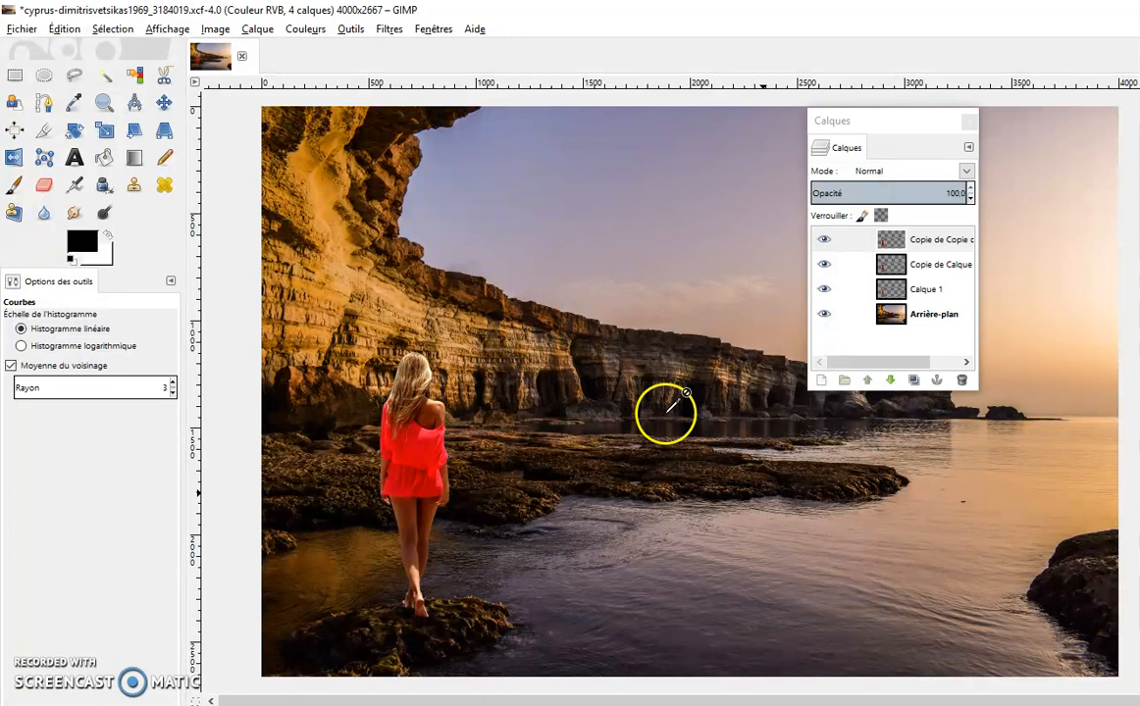
left_click(825, 242)
left_click(824, 241)
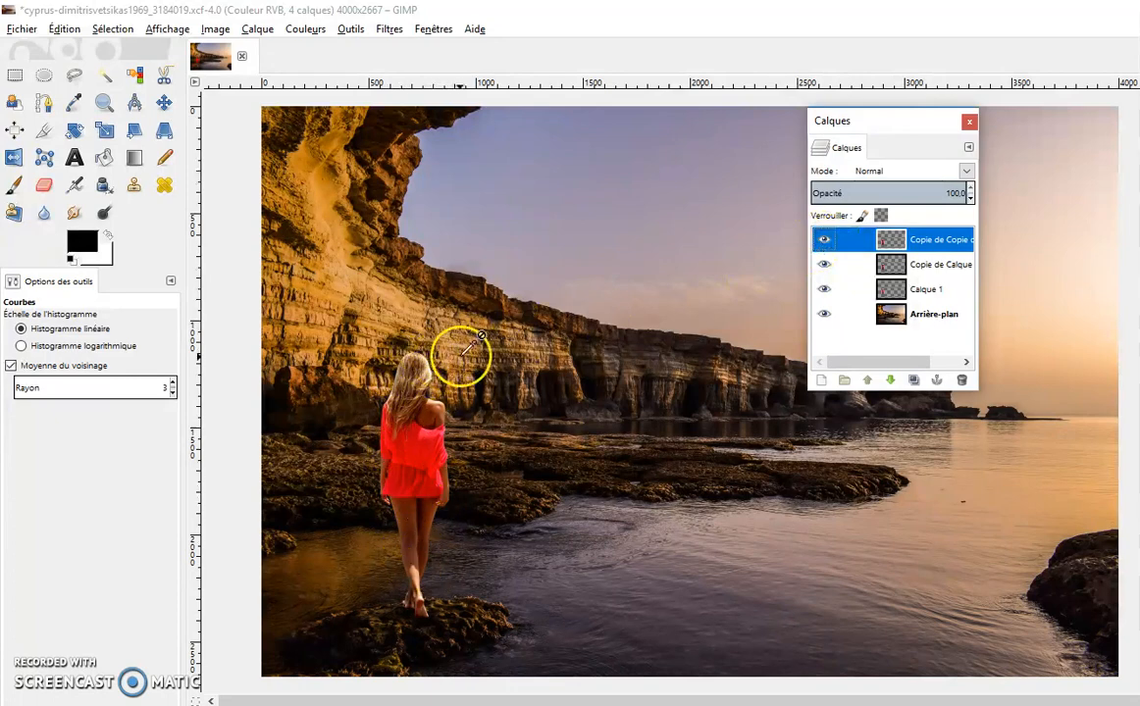
Compare the original, darkened and colour-corrected versions of the woman up close by hiding and reshowing the two copy layers.
key("plus")
key("plus")
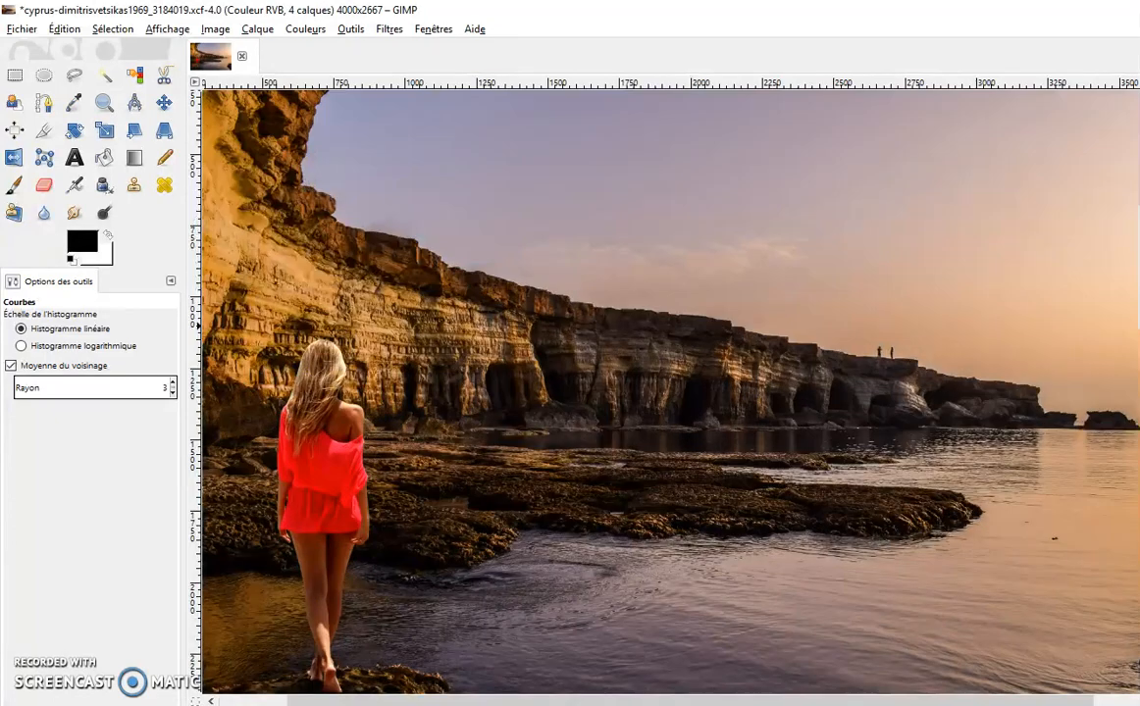
left_click_drag(404, 392, 802, 257)
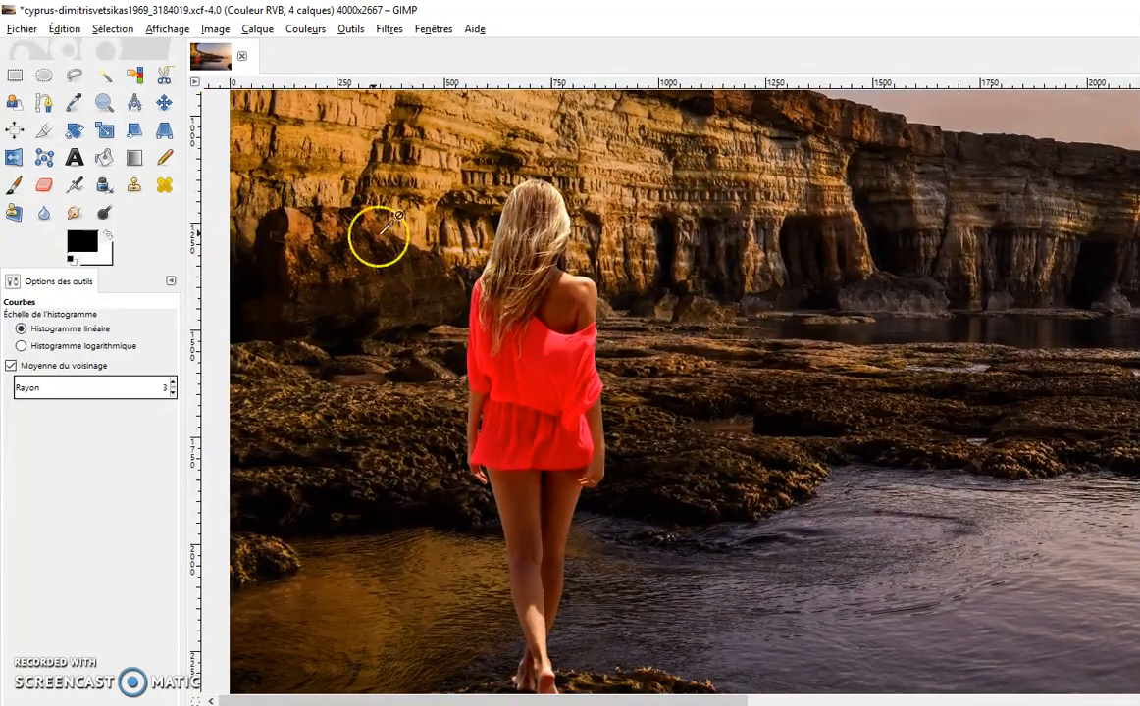
left_click(165, 103)
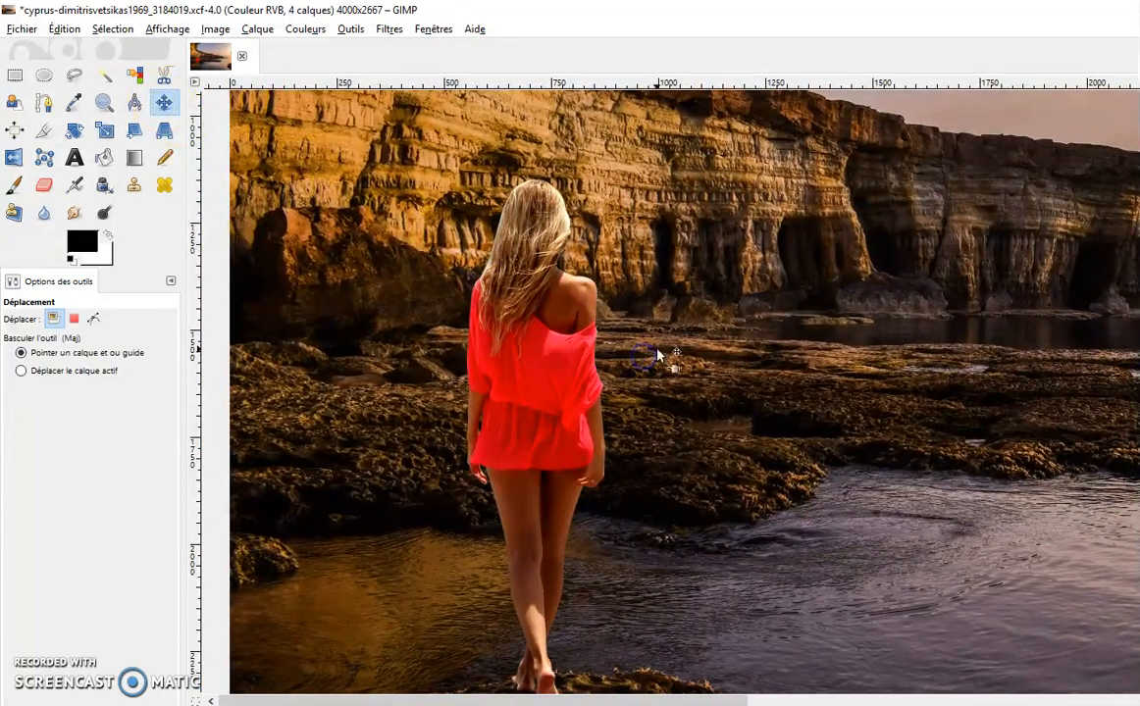
left_click(438, 34)
left_click(873, 117)
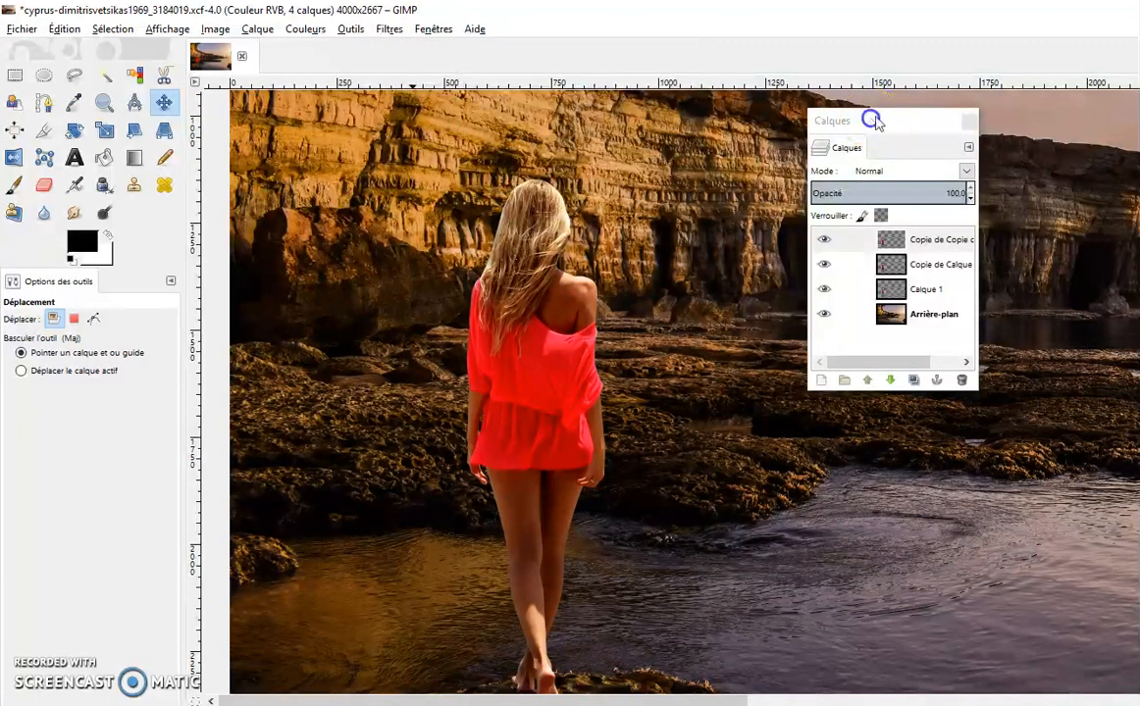
left_click(824, 243)
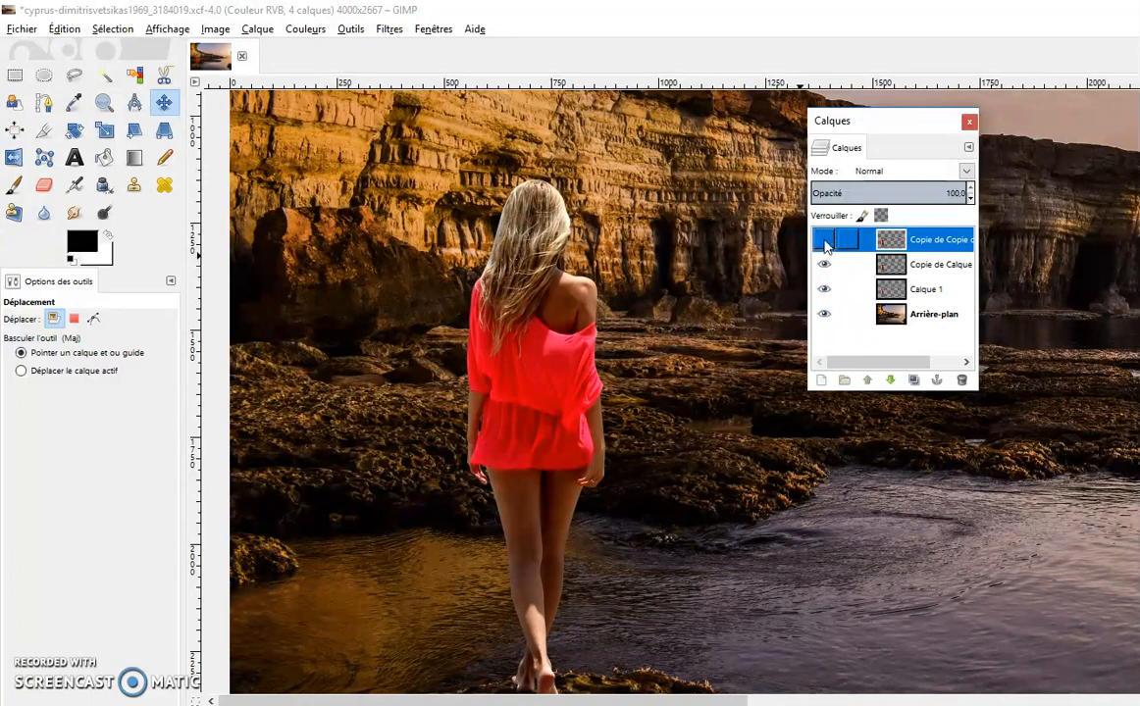
left_click(823, 264)
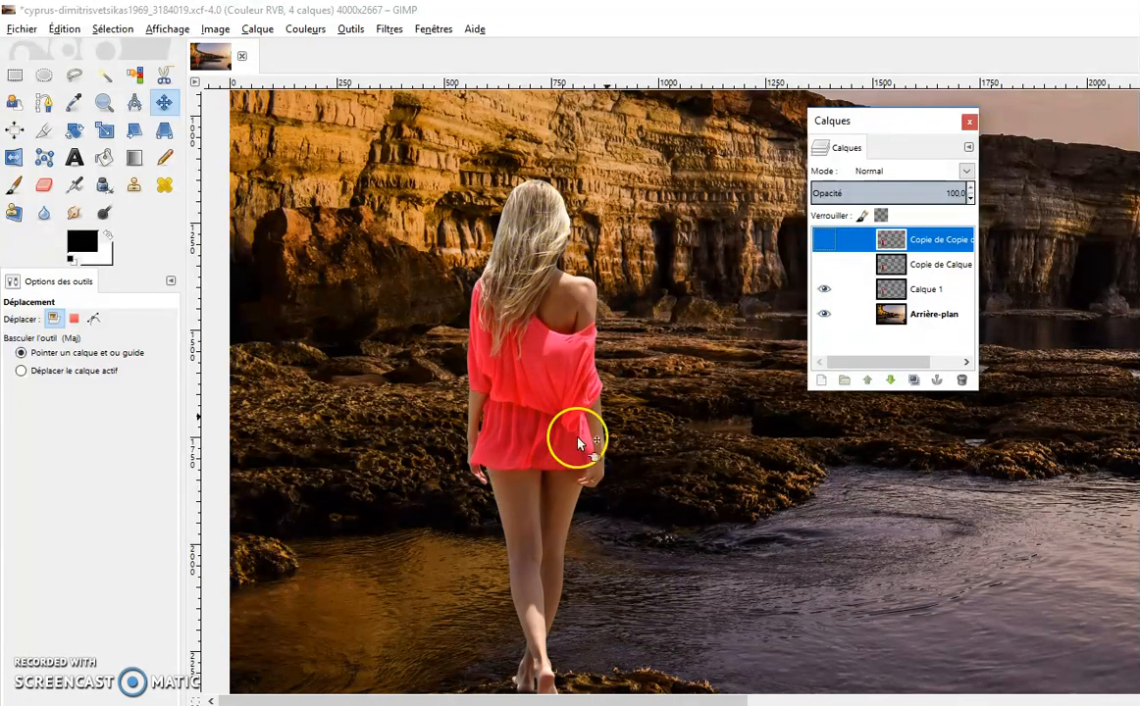
left_click(824, 265)
left_click(828, 241)
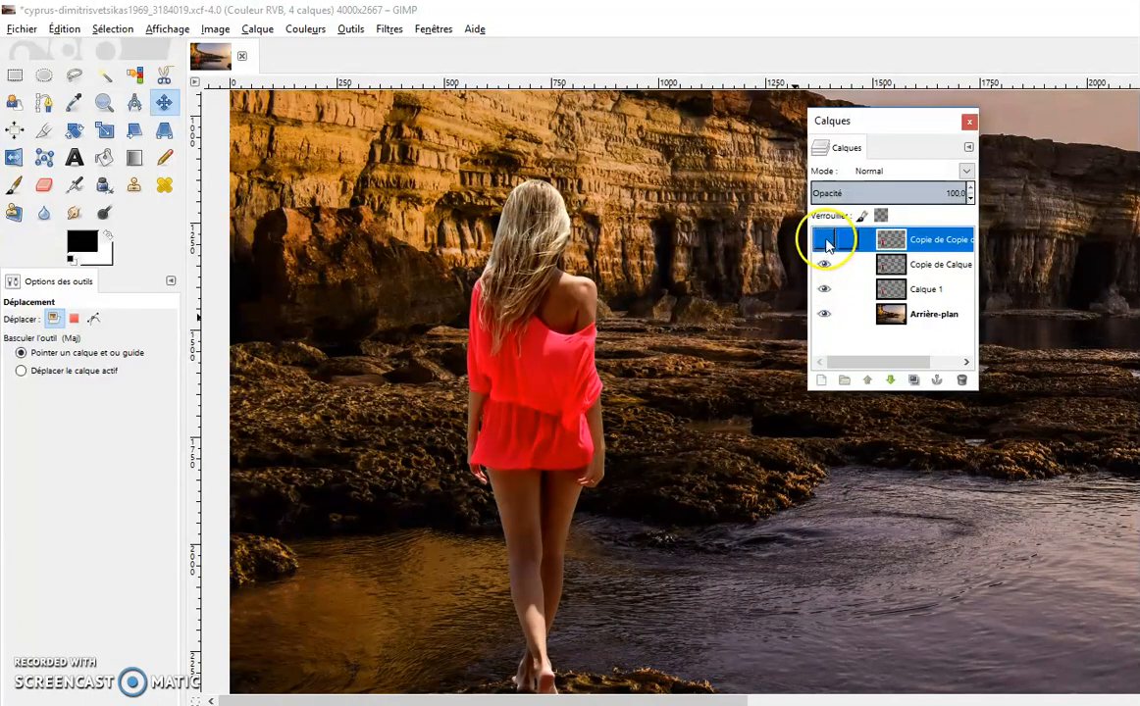
left_click(824, 241)
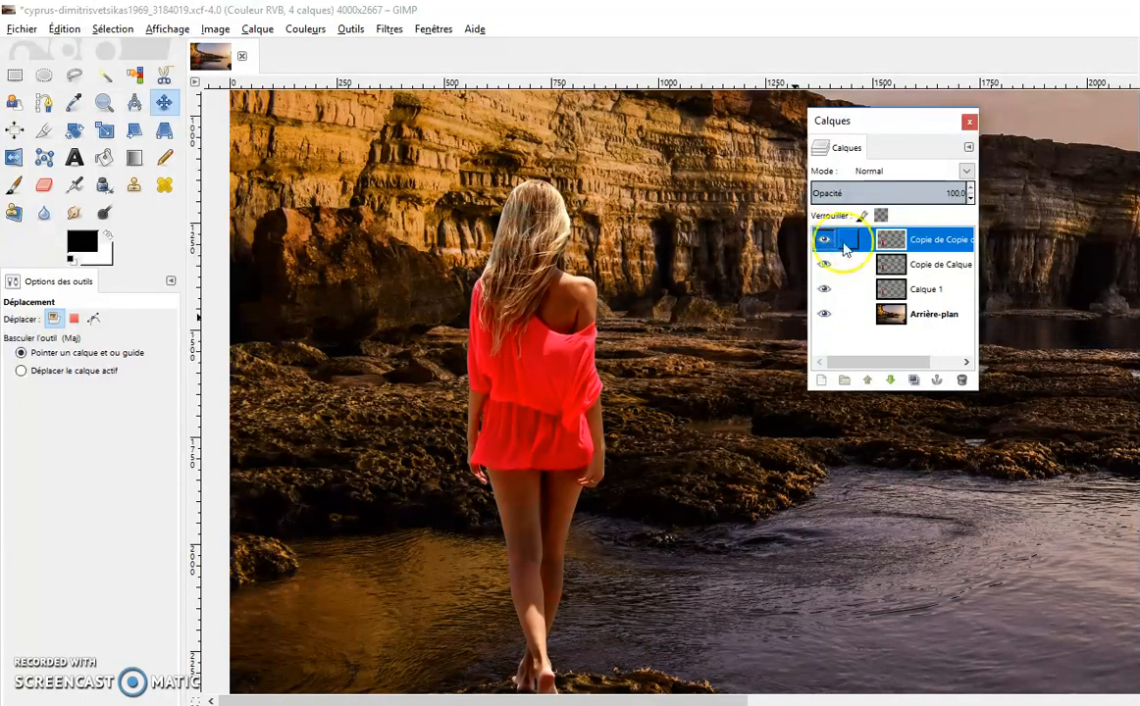
left_click(1013, 339)
key("minus")
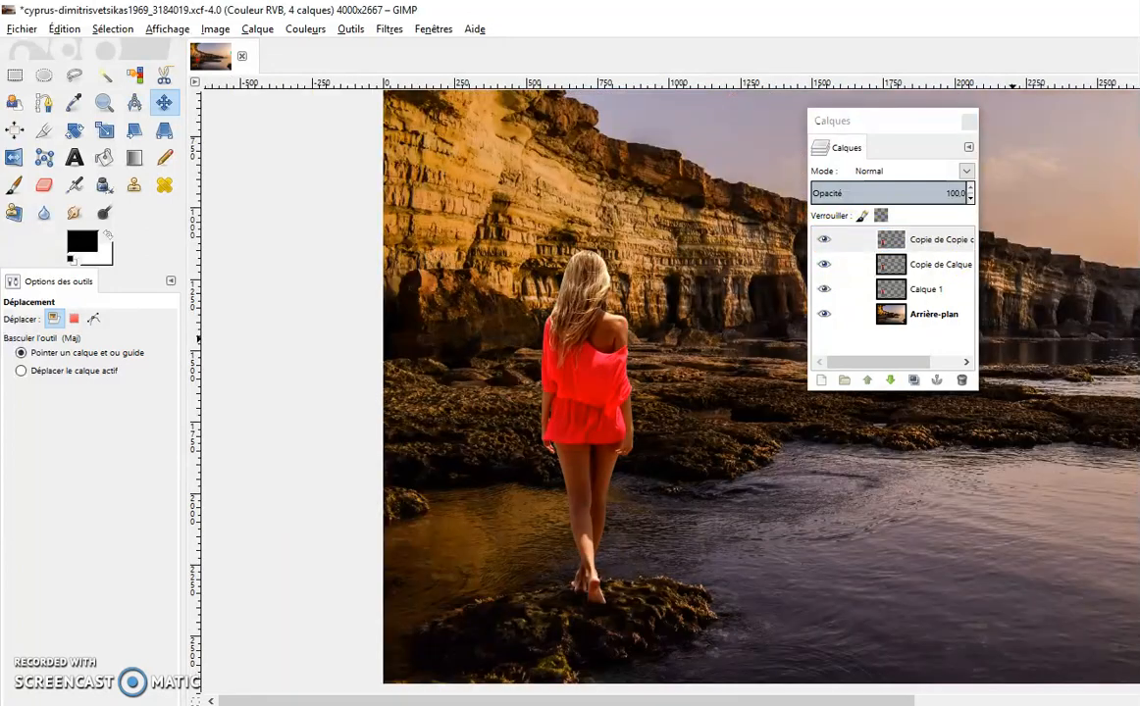
key("minus")
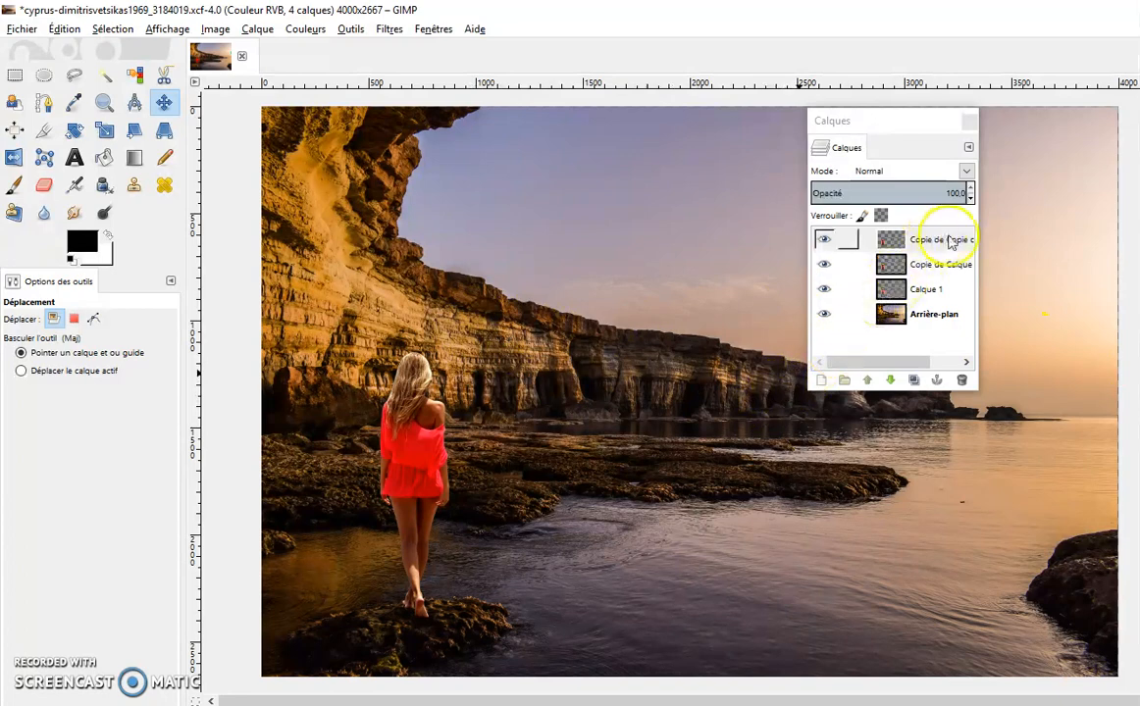
left_click_drag(888, 121, 792, 128)
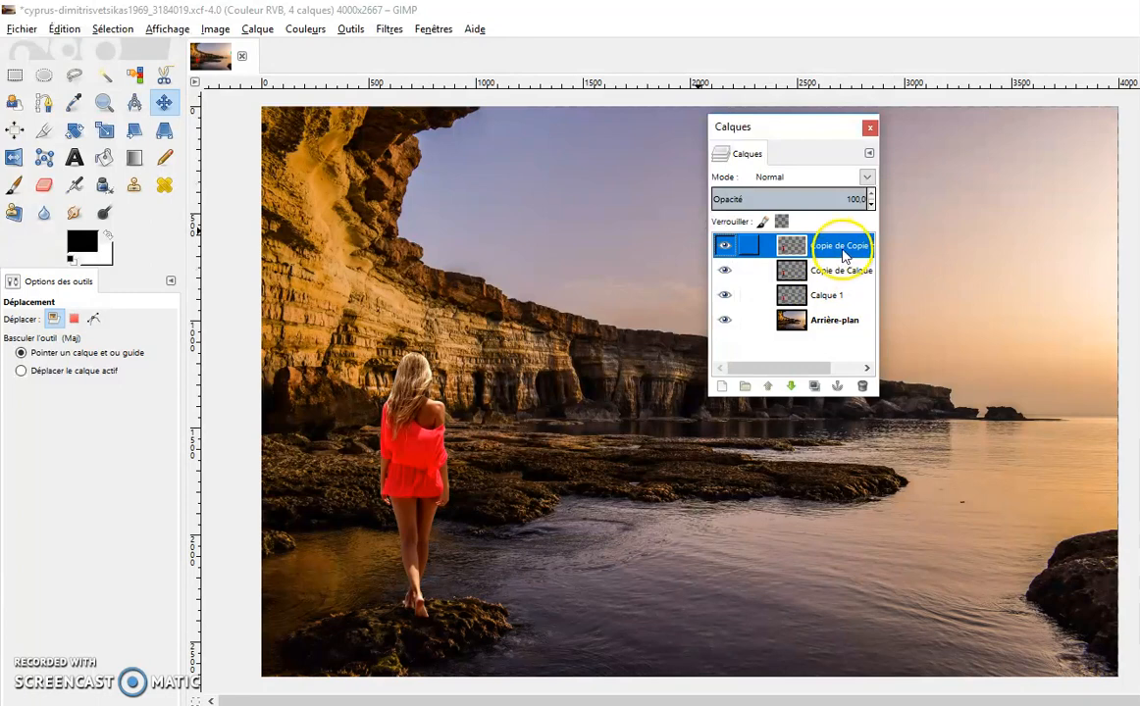
left_click_drag(782, 133, 736, 179)
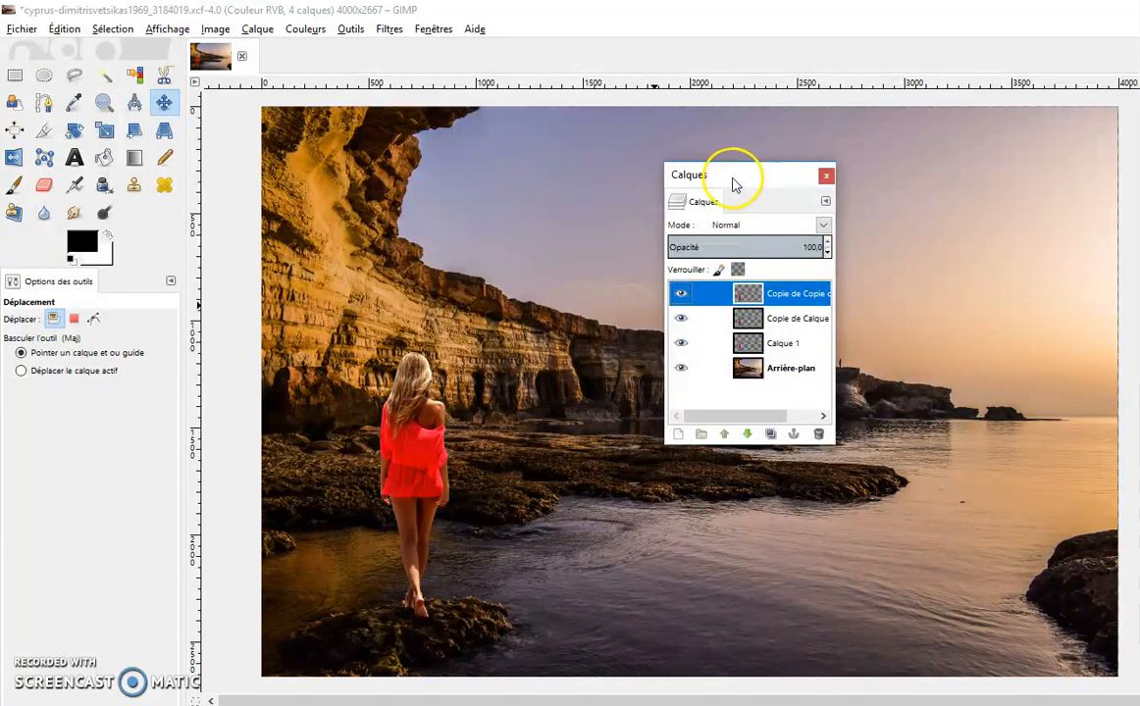
left_click_drag(732, 179, 785, 176)
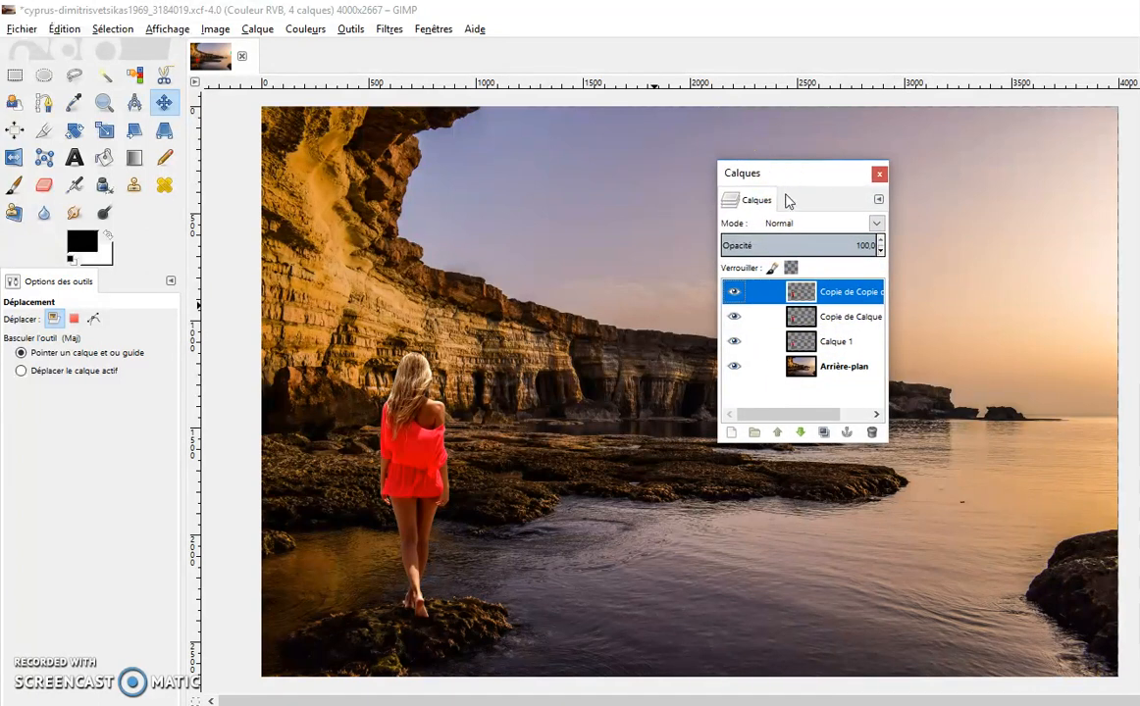